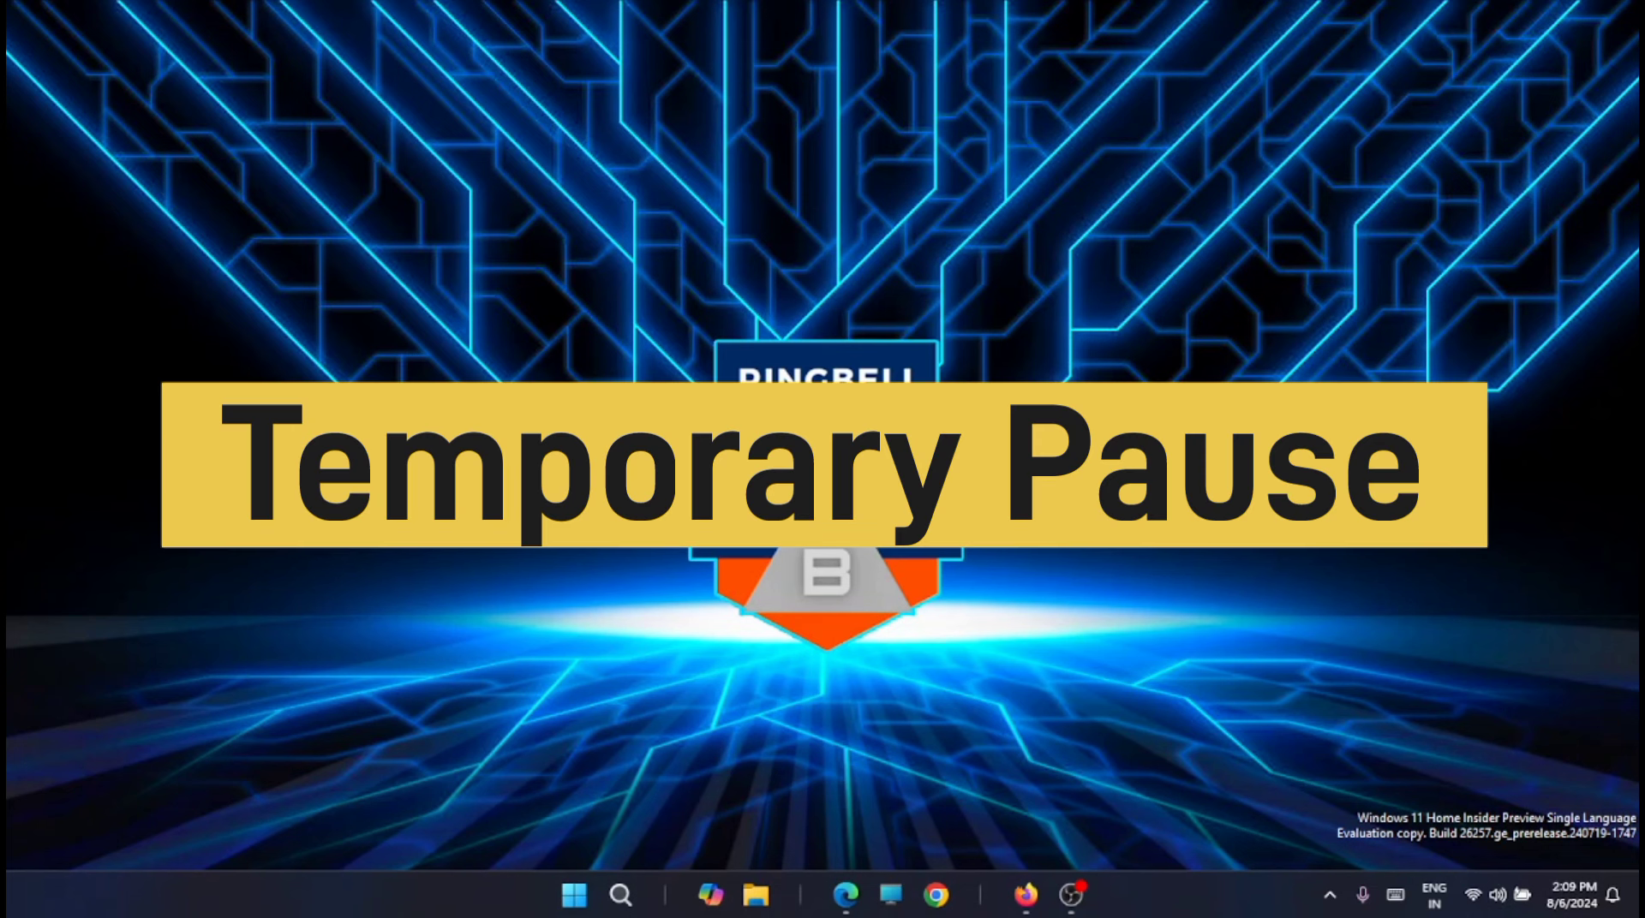
- Pause Windows updates for one week, until 8/13/2024, in Settings, then close Settings
click(574, 895)
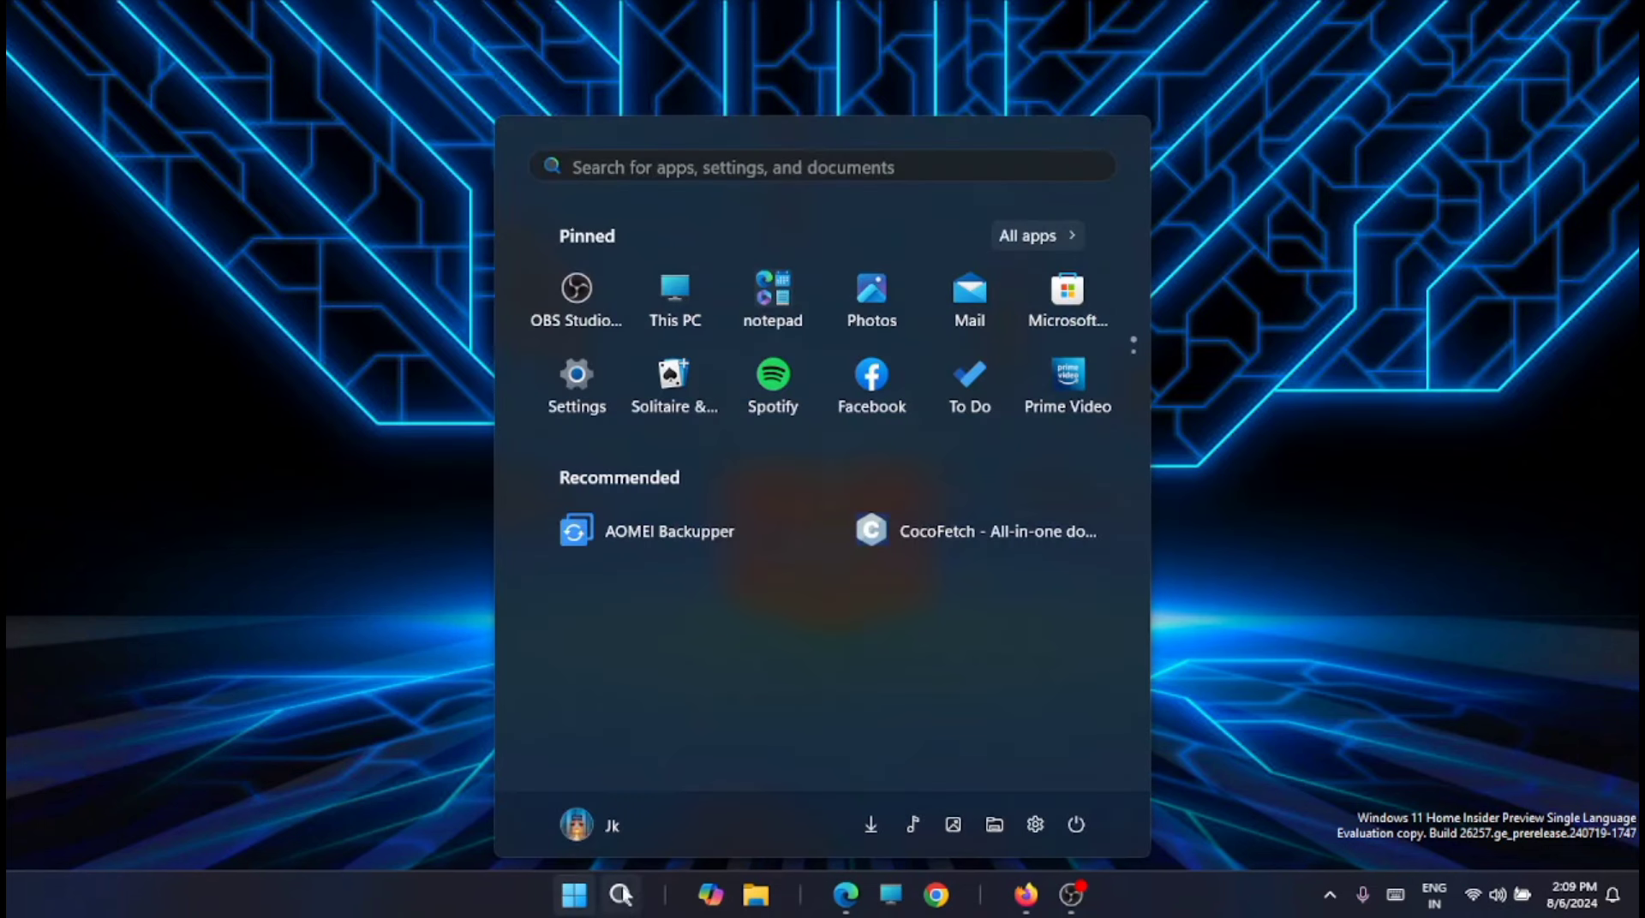
click(600, 396)
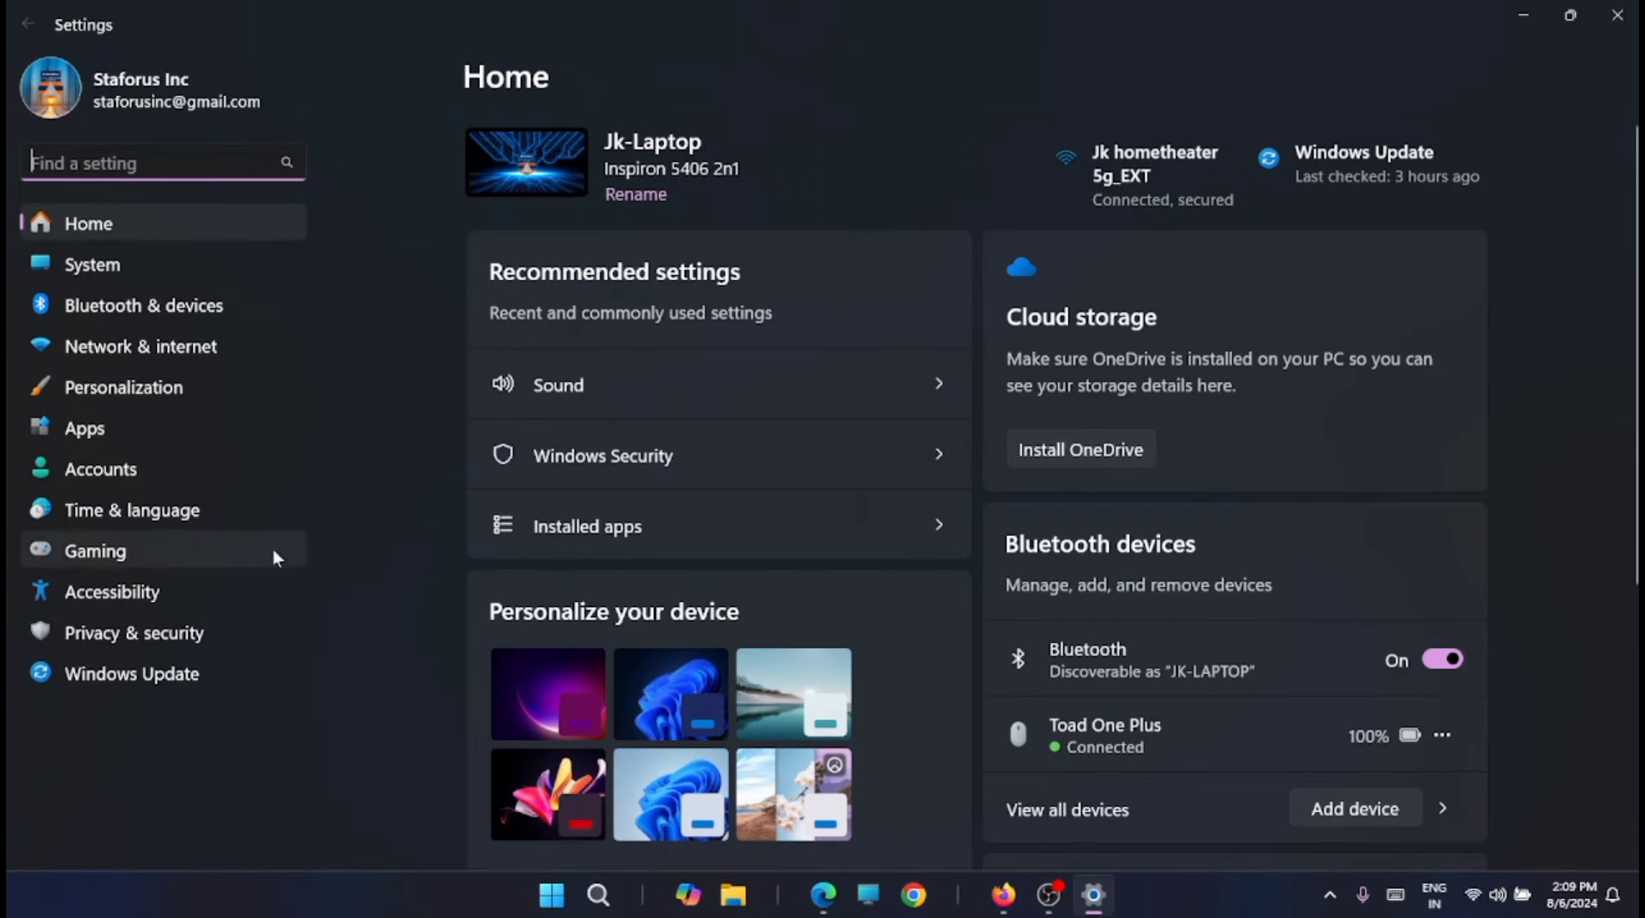
click(179, 682)
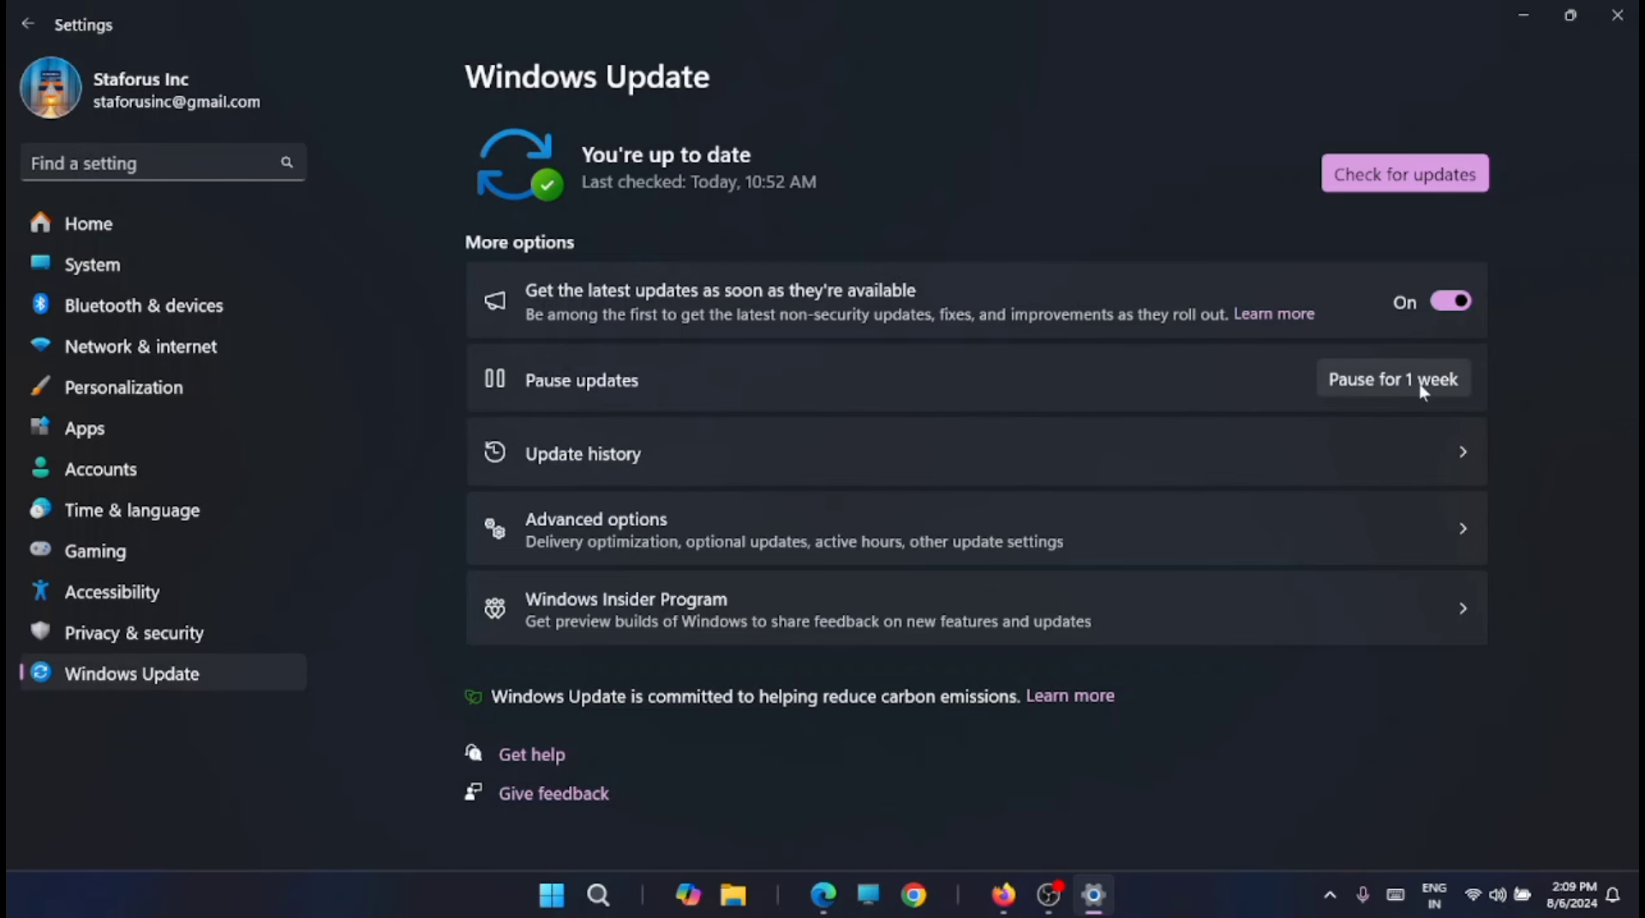
click(1376, 379)
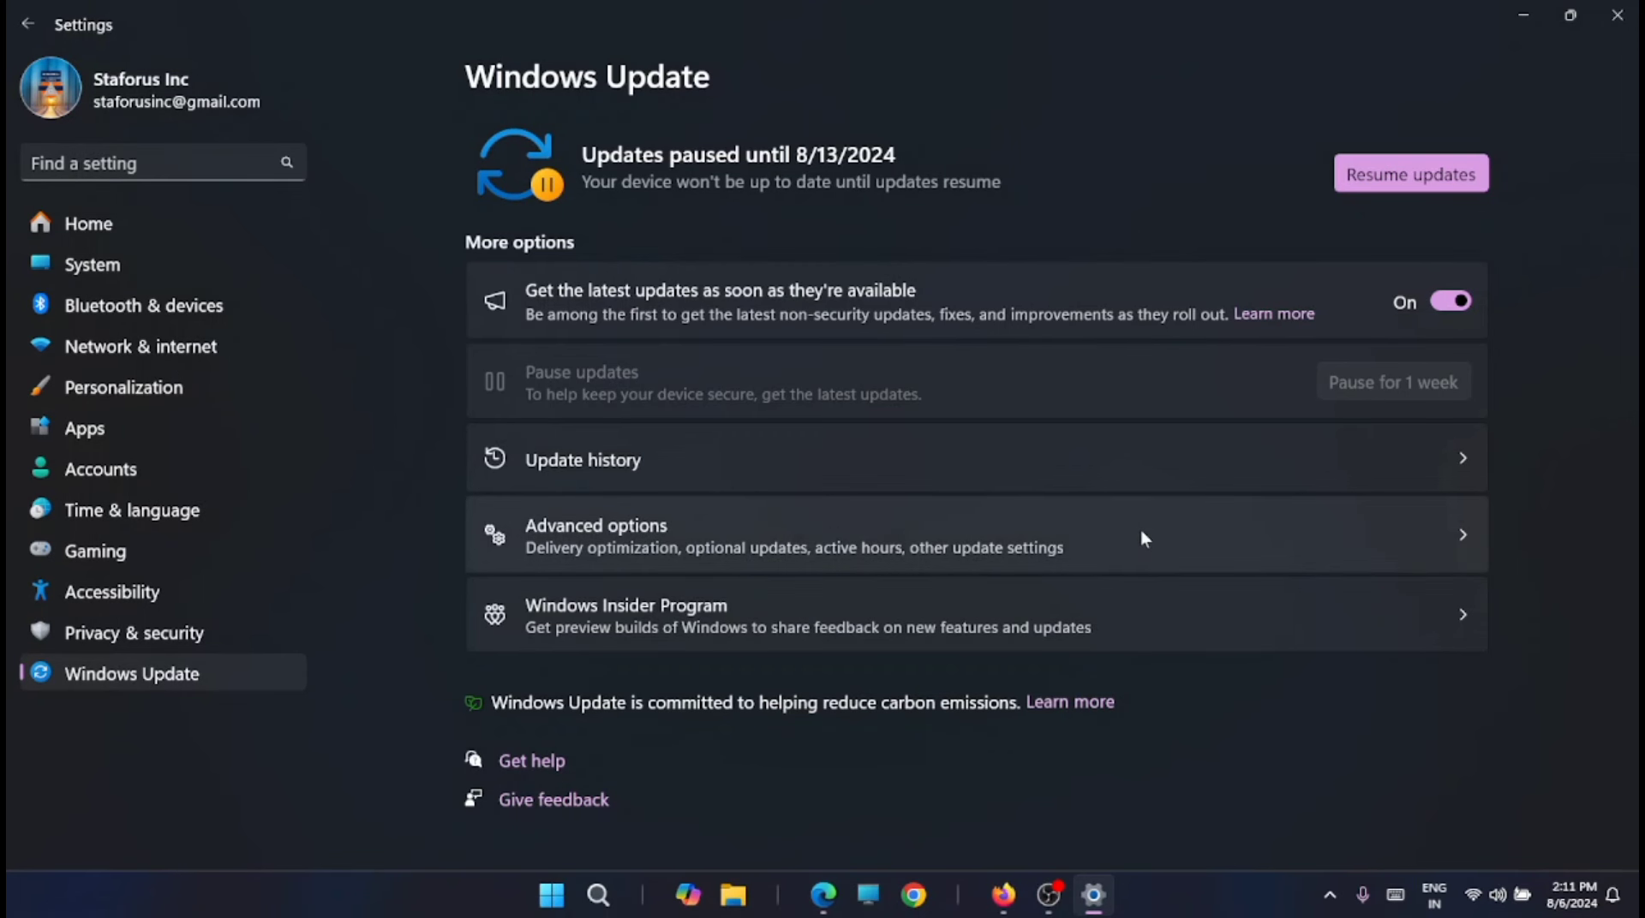
click(1616, 16)
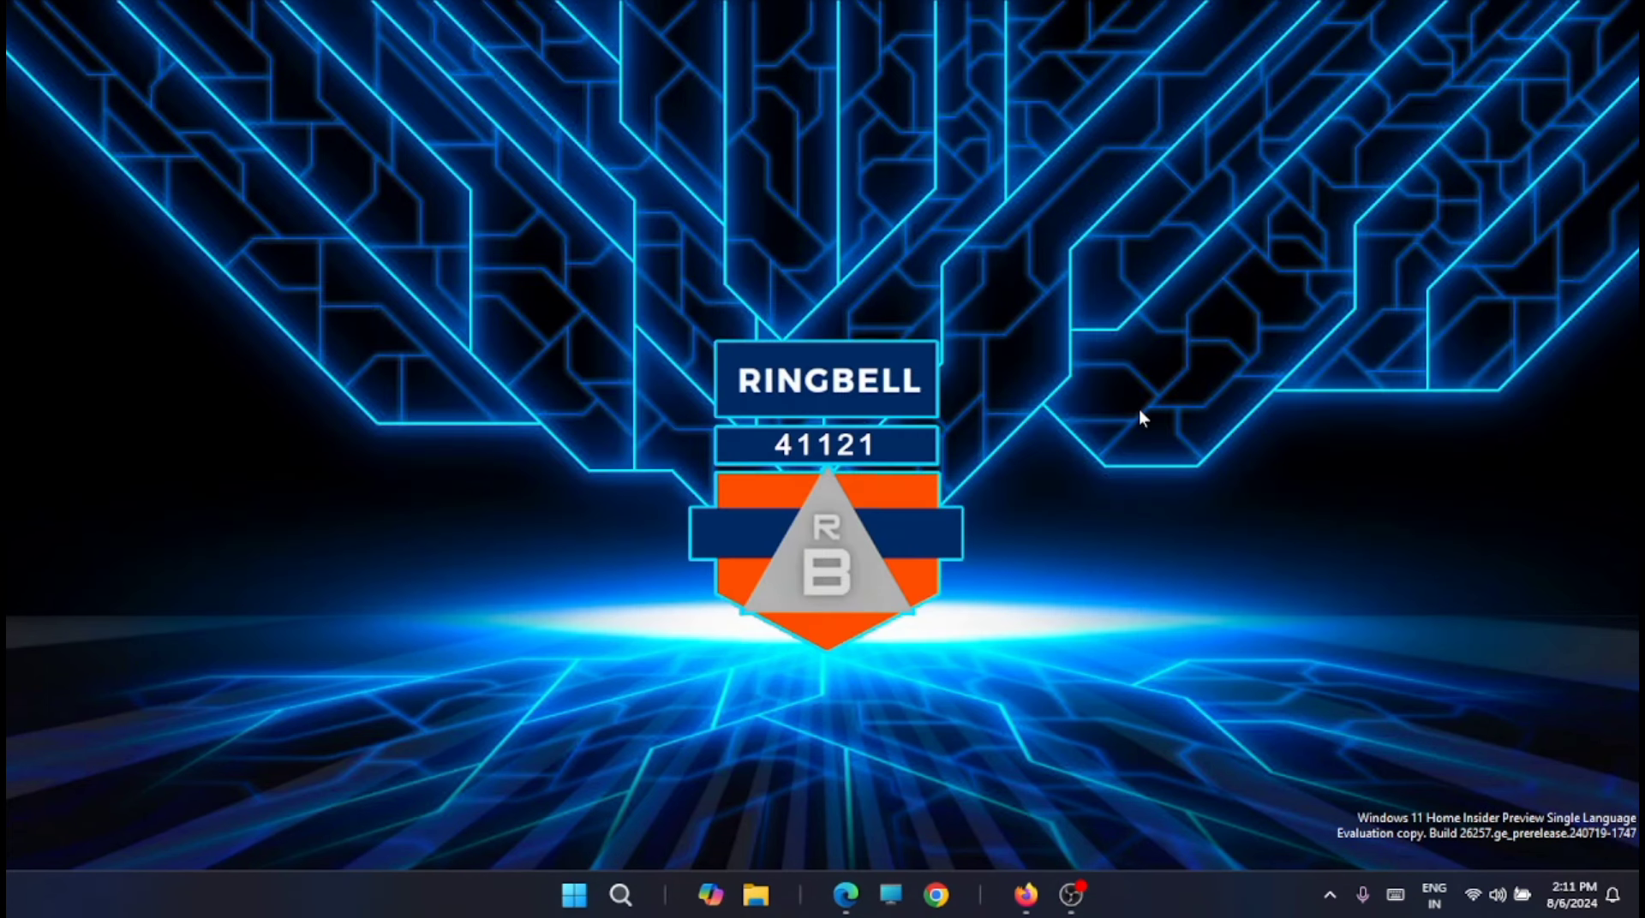
- Search the Start menu for 'regis' and launch Registry Editor
click(574, 896)
click(600, 167)
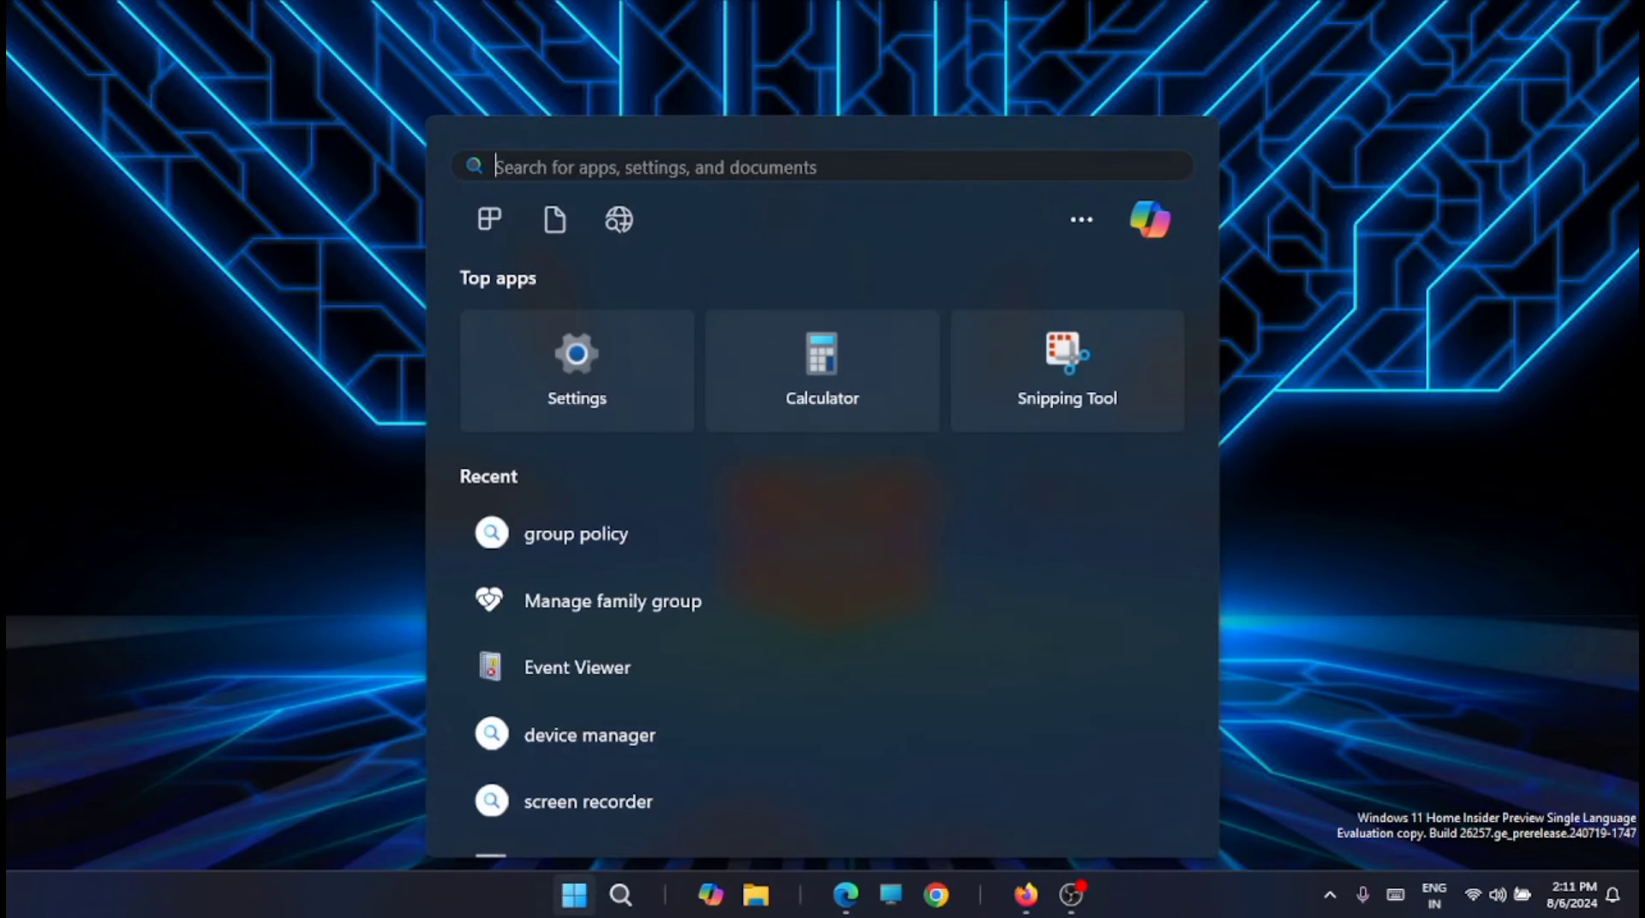
text(regis)
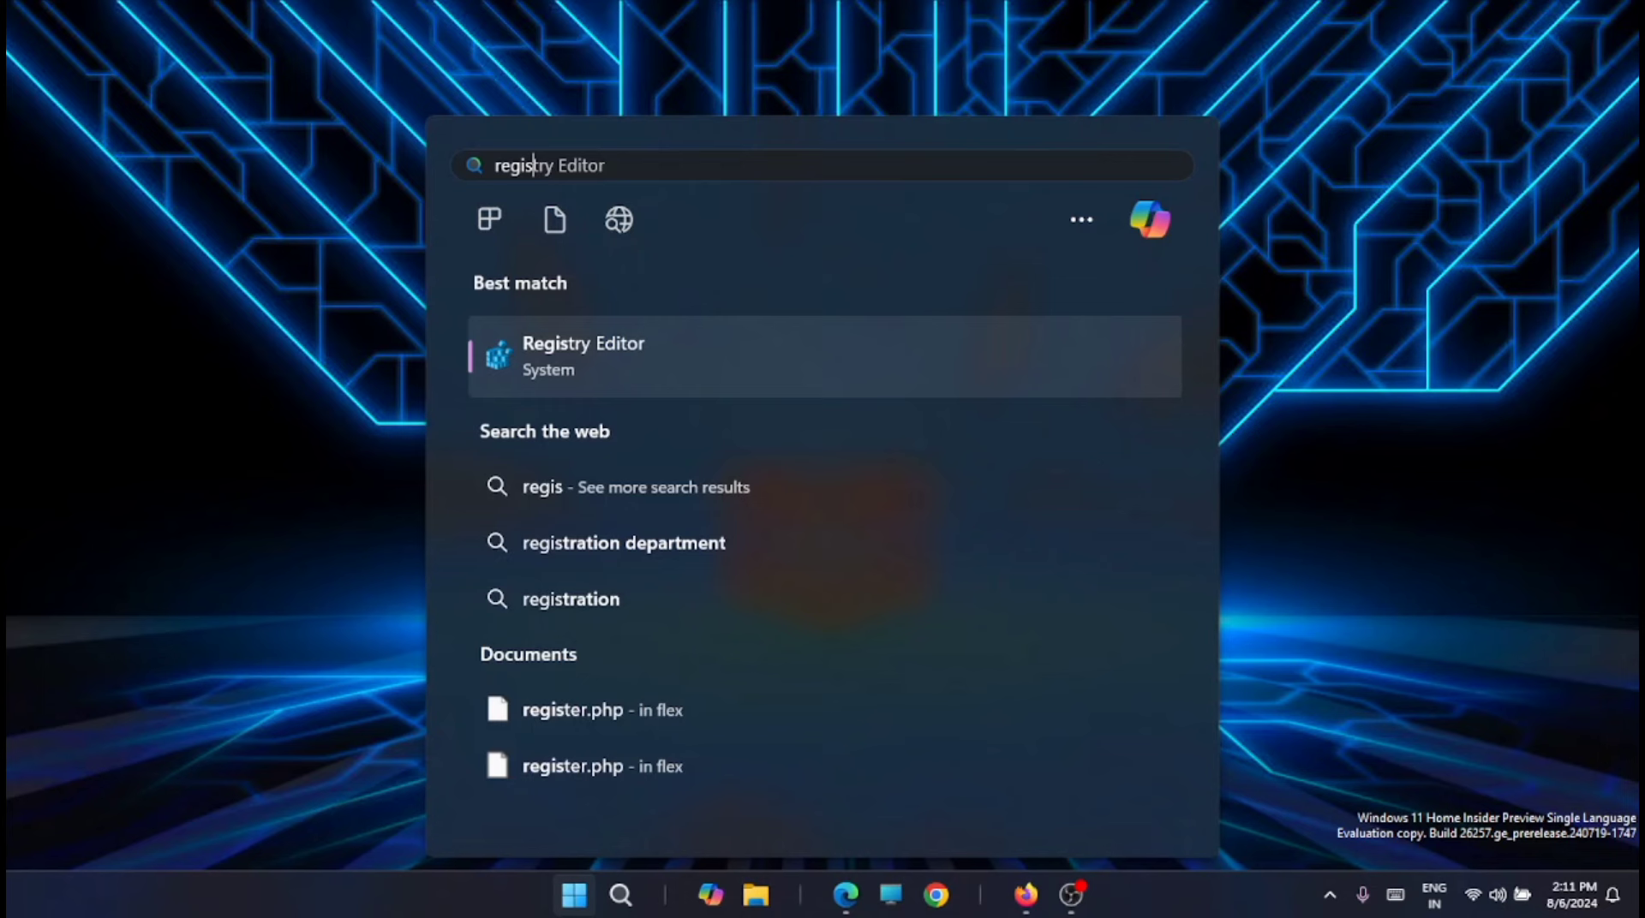
key(Return)
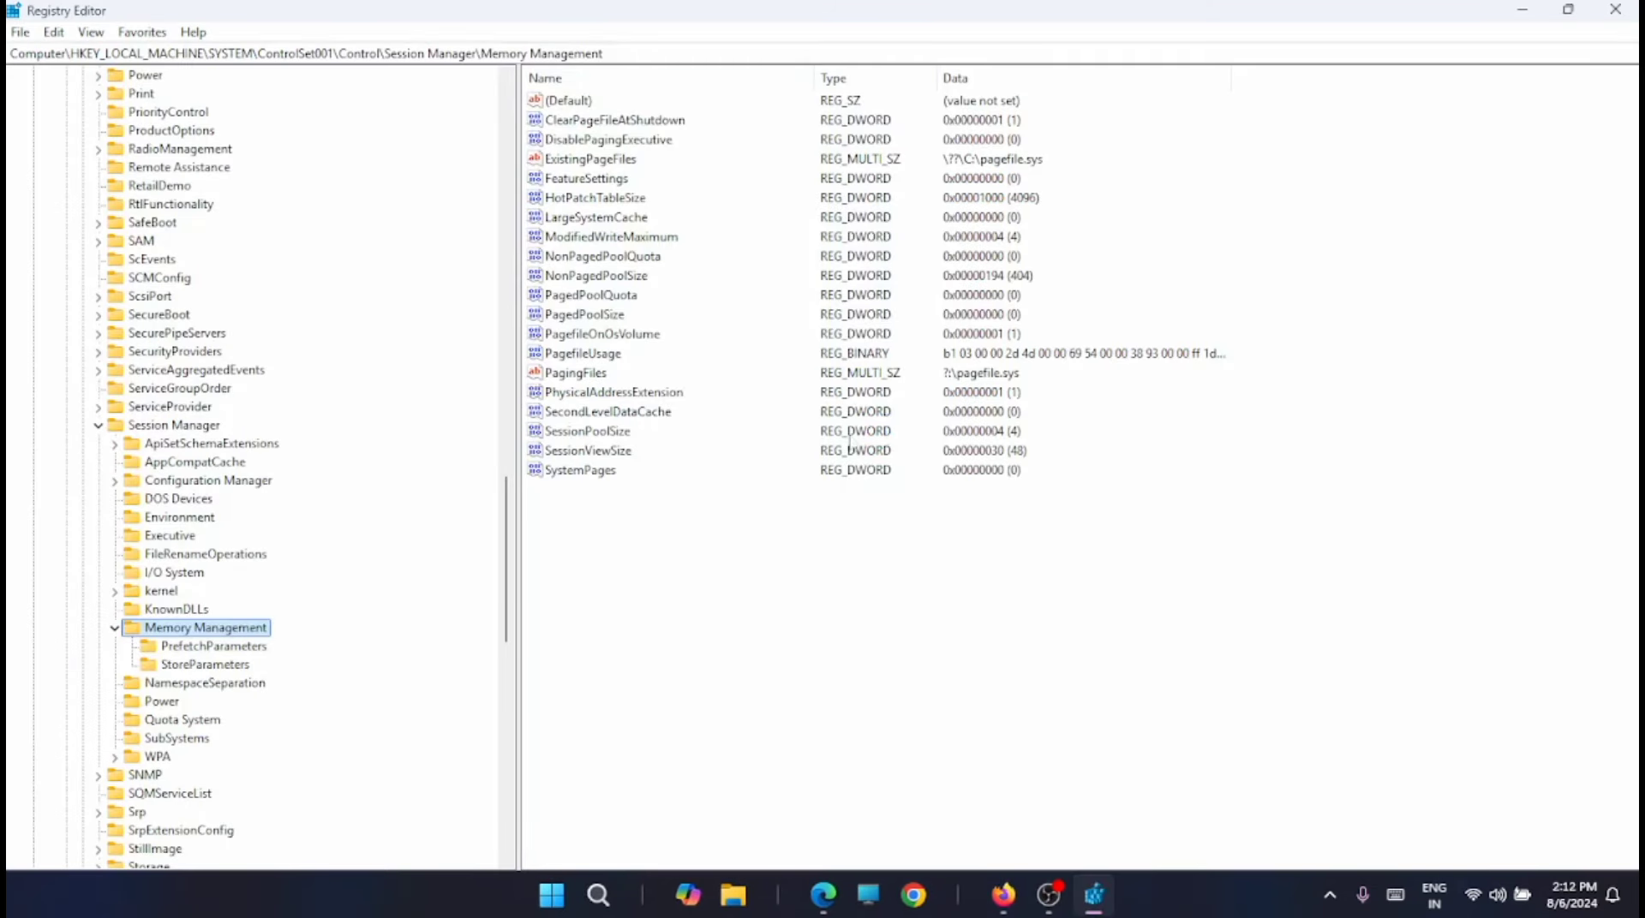
- Paste HKEY_LOCAL_MACHINE\SOFTWARE\Policies\Microsoft\Windows into the address bar and scroll the tree to it
mouse_move(603, 53)
mouse_down()
mouse_move(36, 53)
mouse_move(604, 53)
mouse_up()
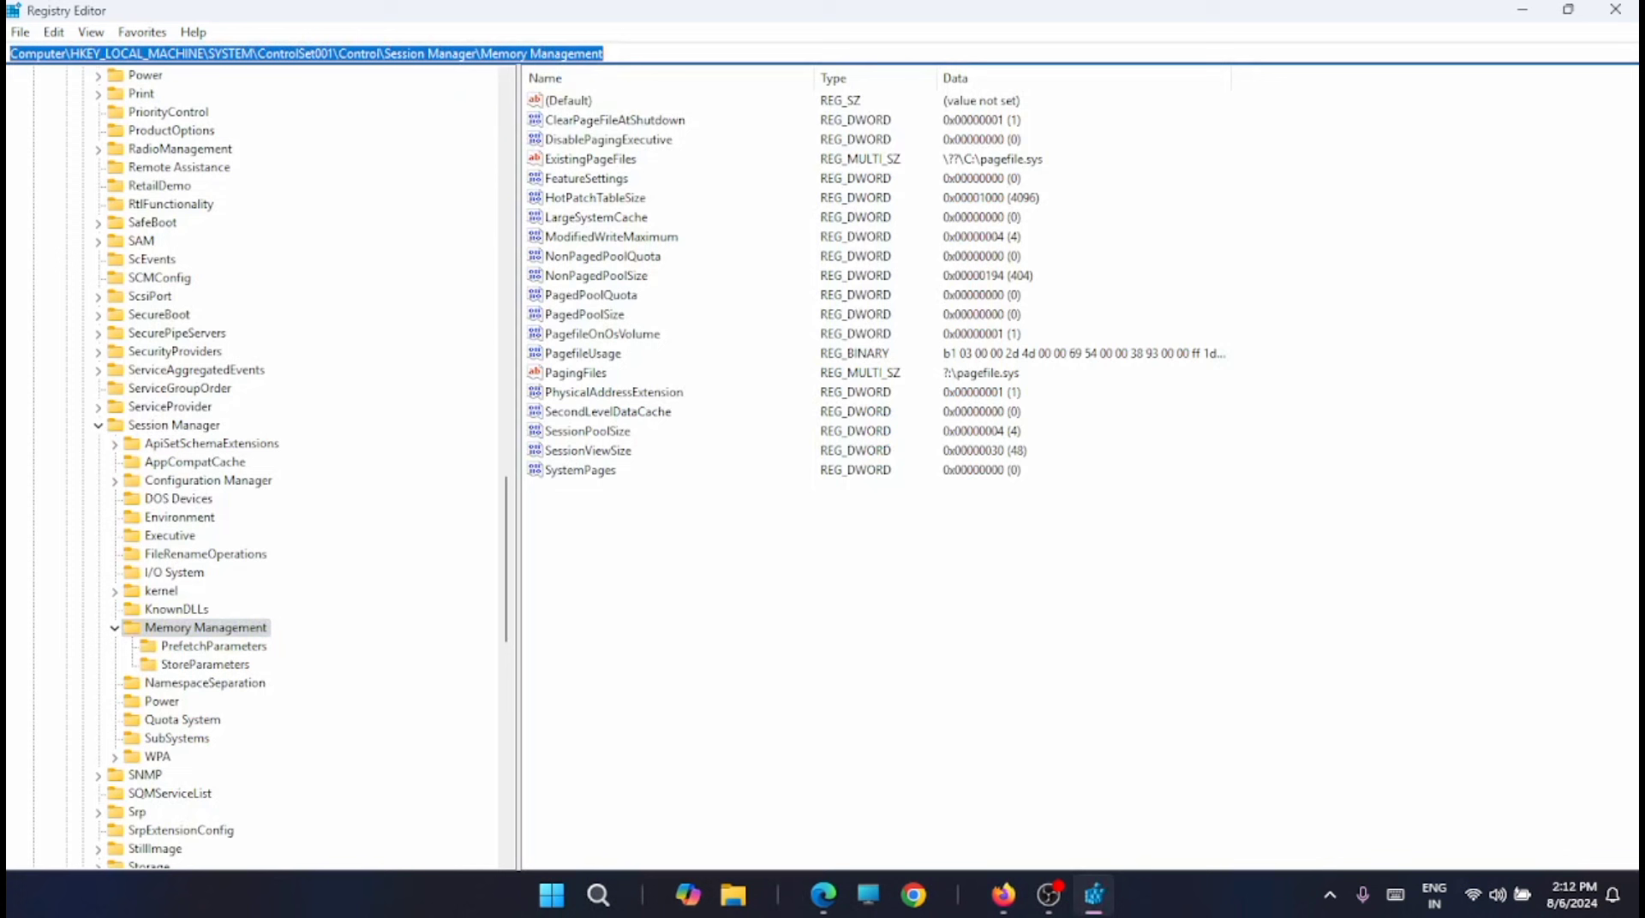
text(HKEY_LOCAL_MACHINE\SOFTWARE\Policies\Microsoft\Windows)
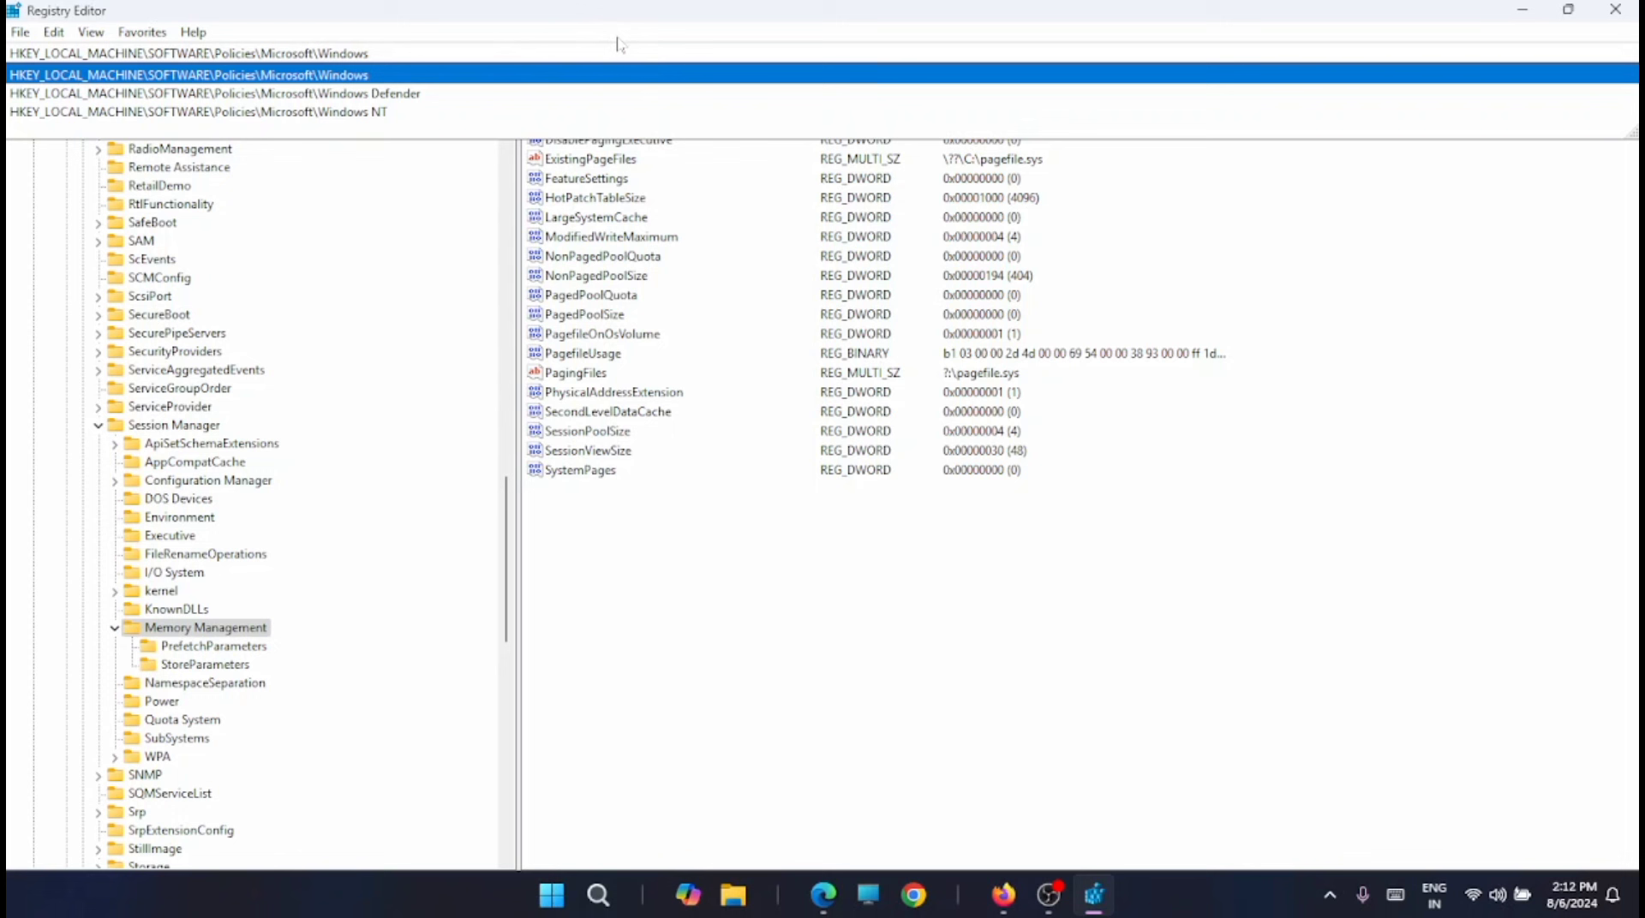
key(Return)
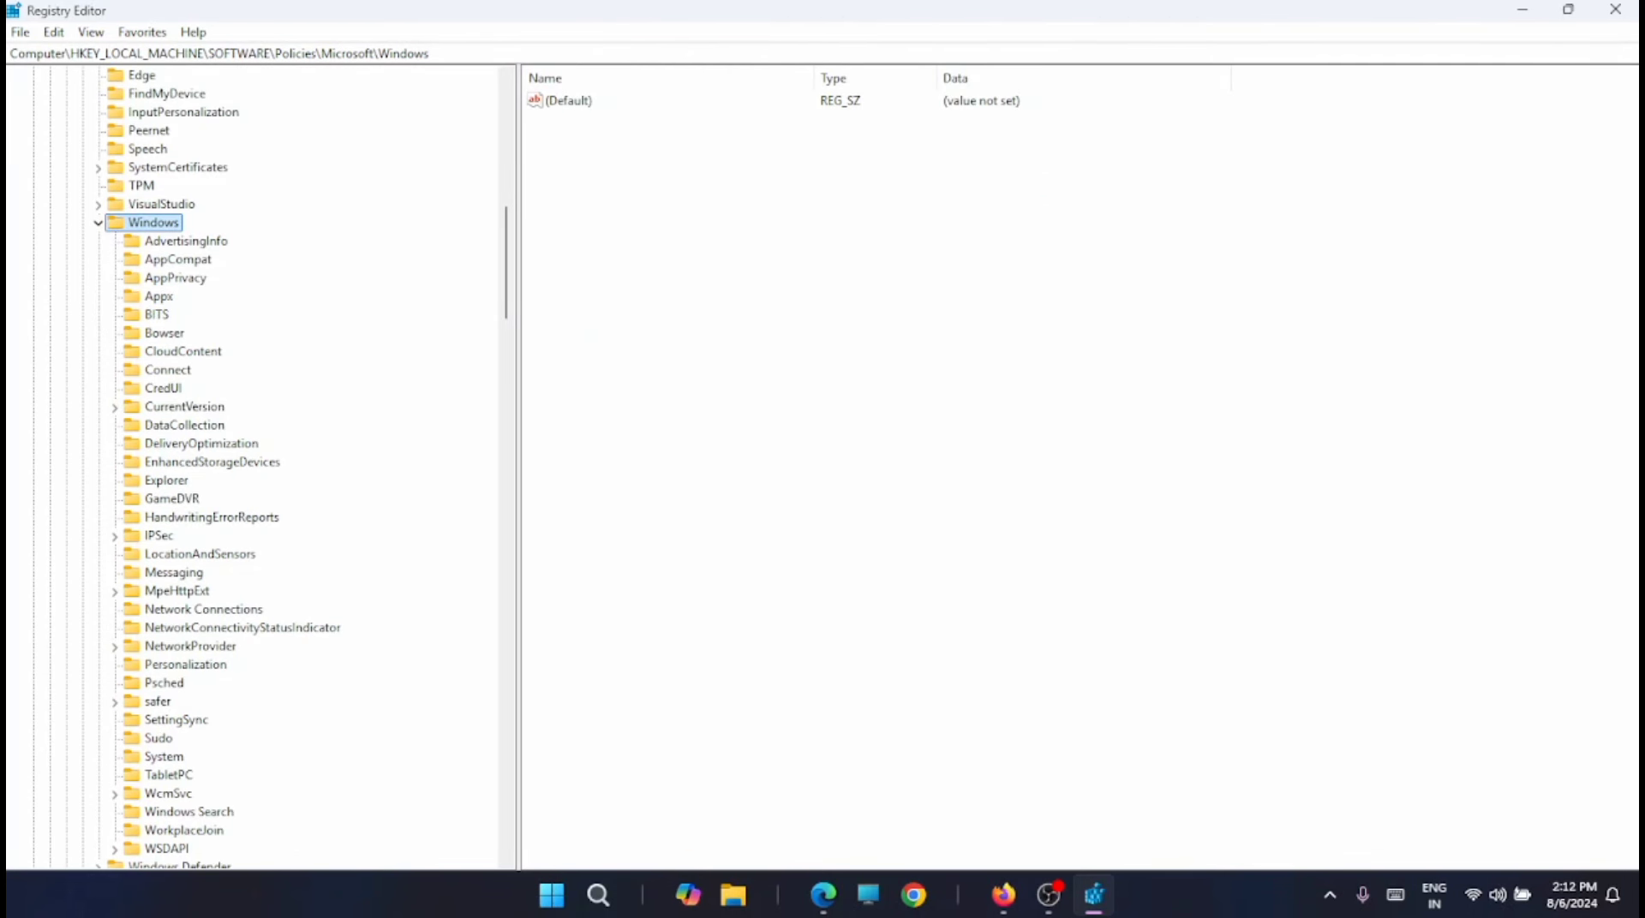
drag(507, 262, 539, 149)
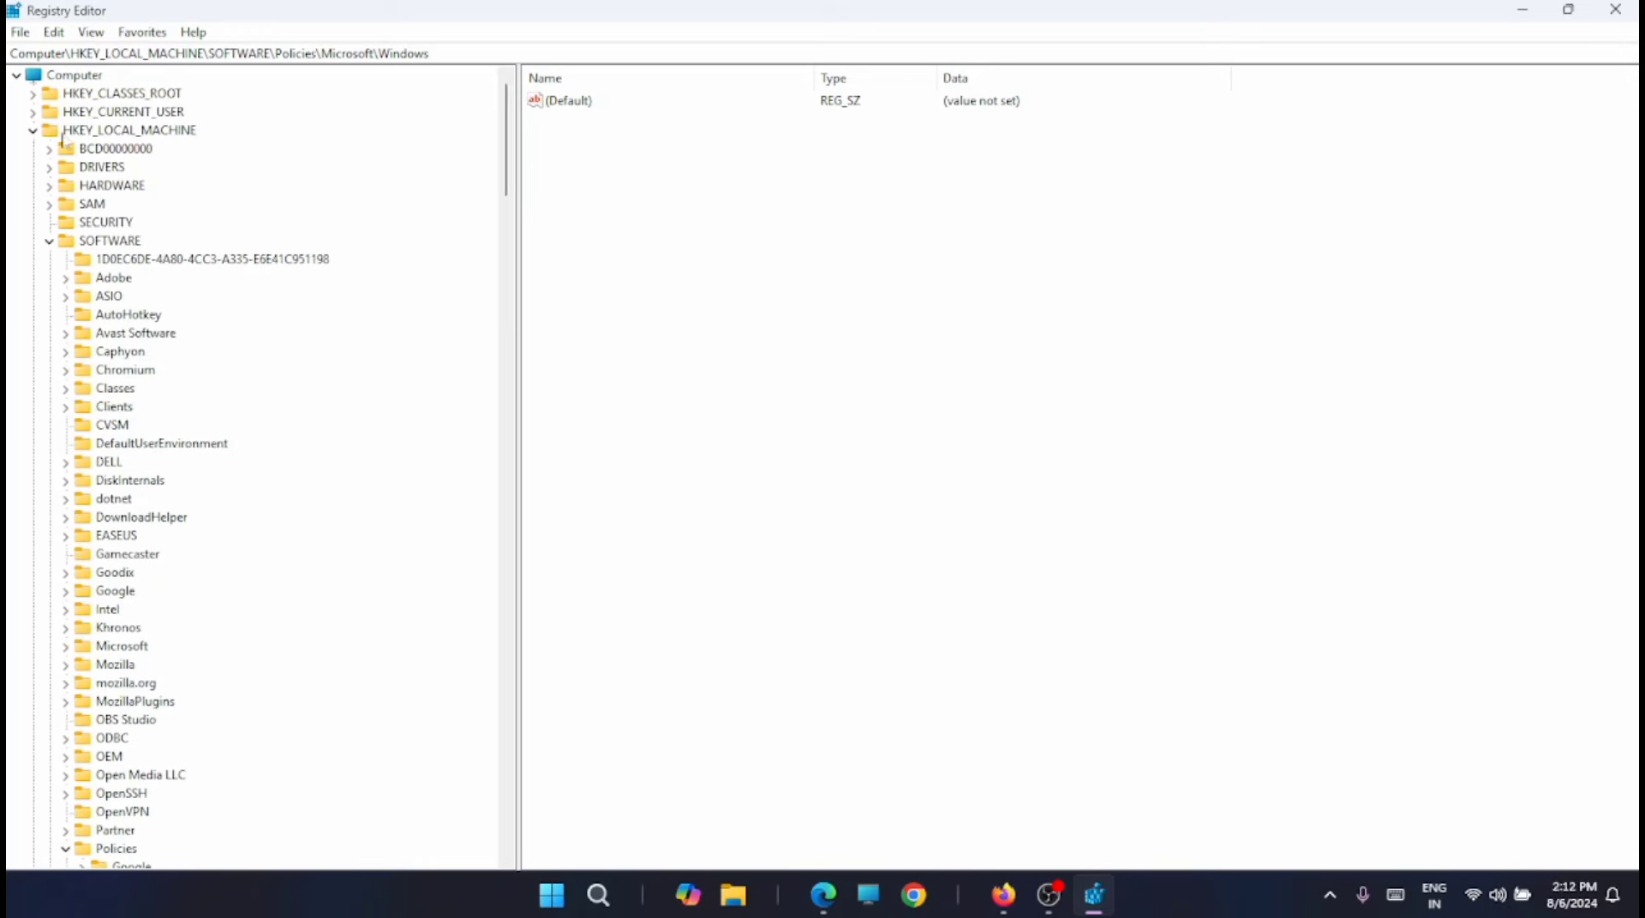
scroll(251, 320, down, 2)
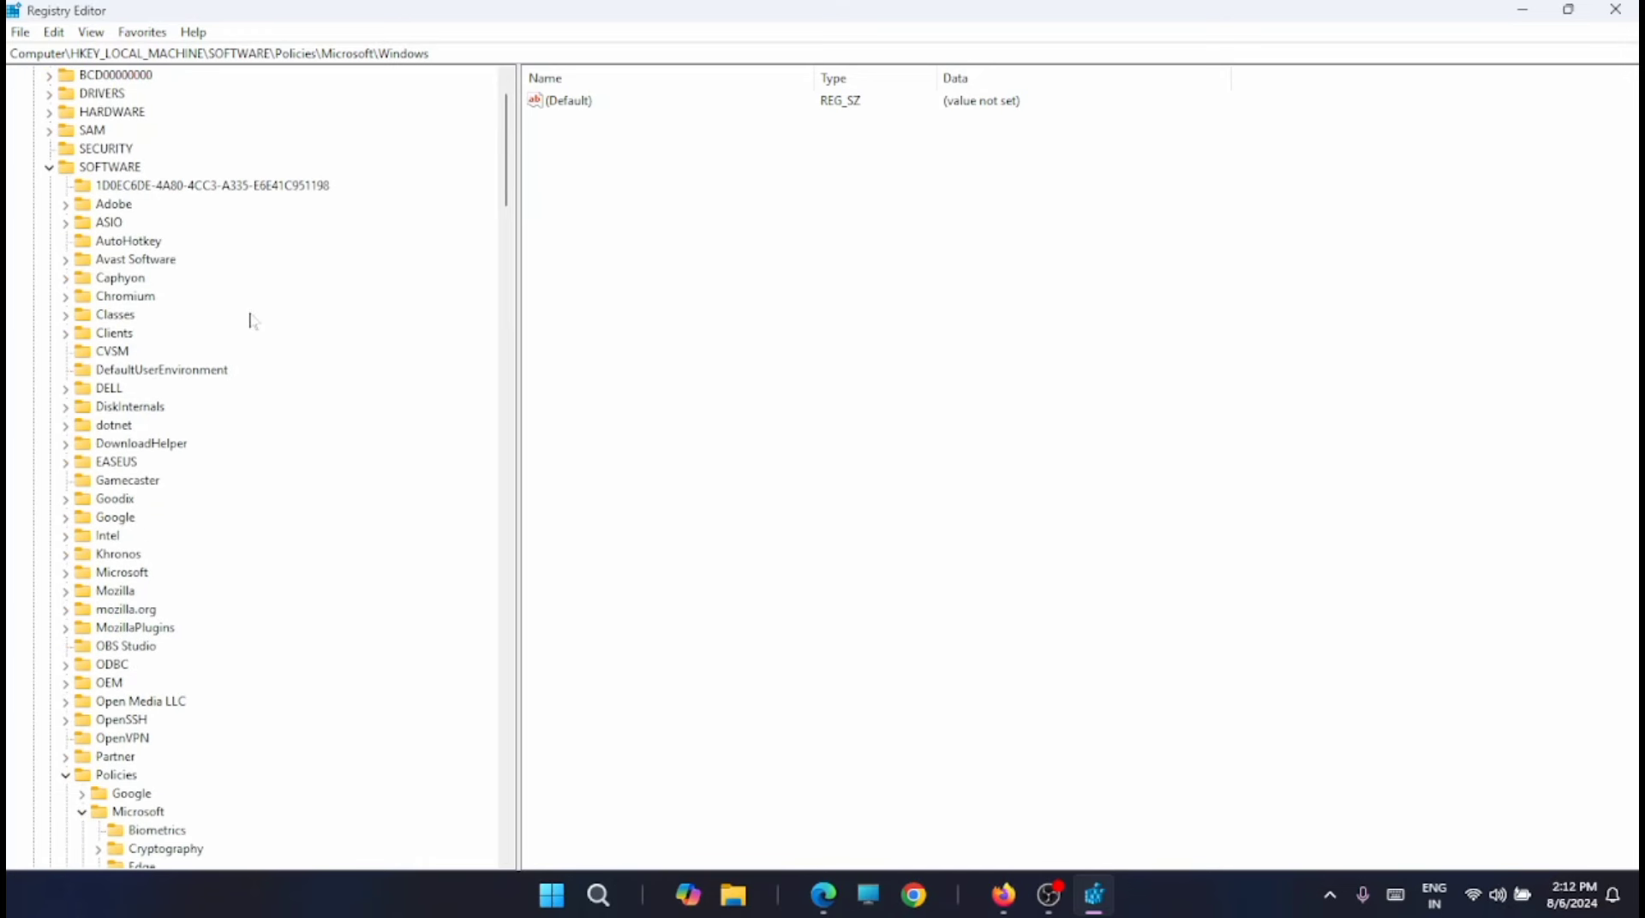
scroll(251, 319, down, 5)
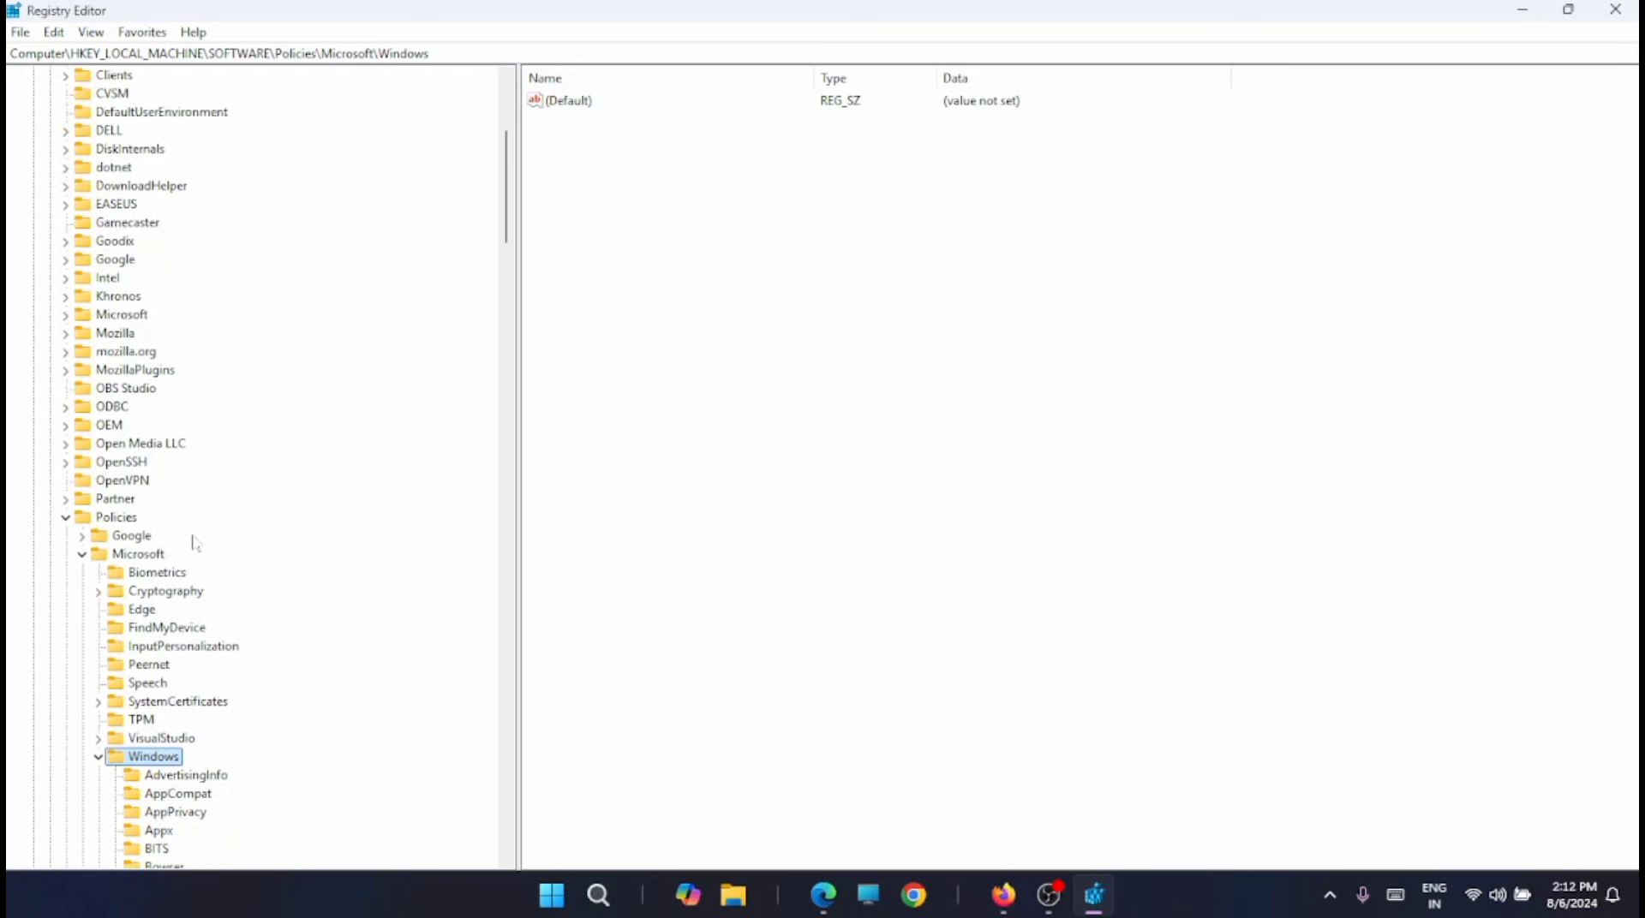
scroll(192, 542, down, 2)
scroll(209, 481, down, 2)
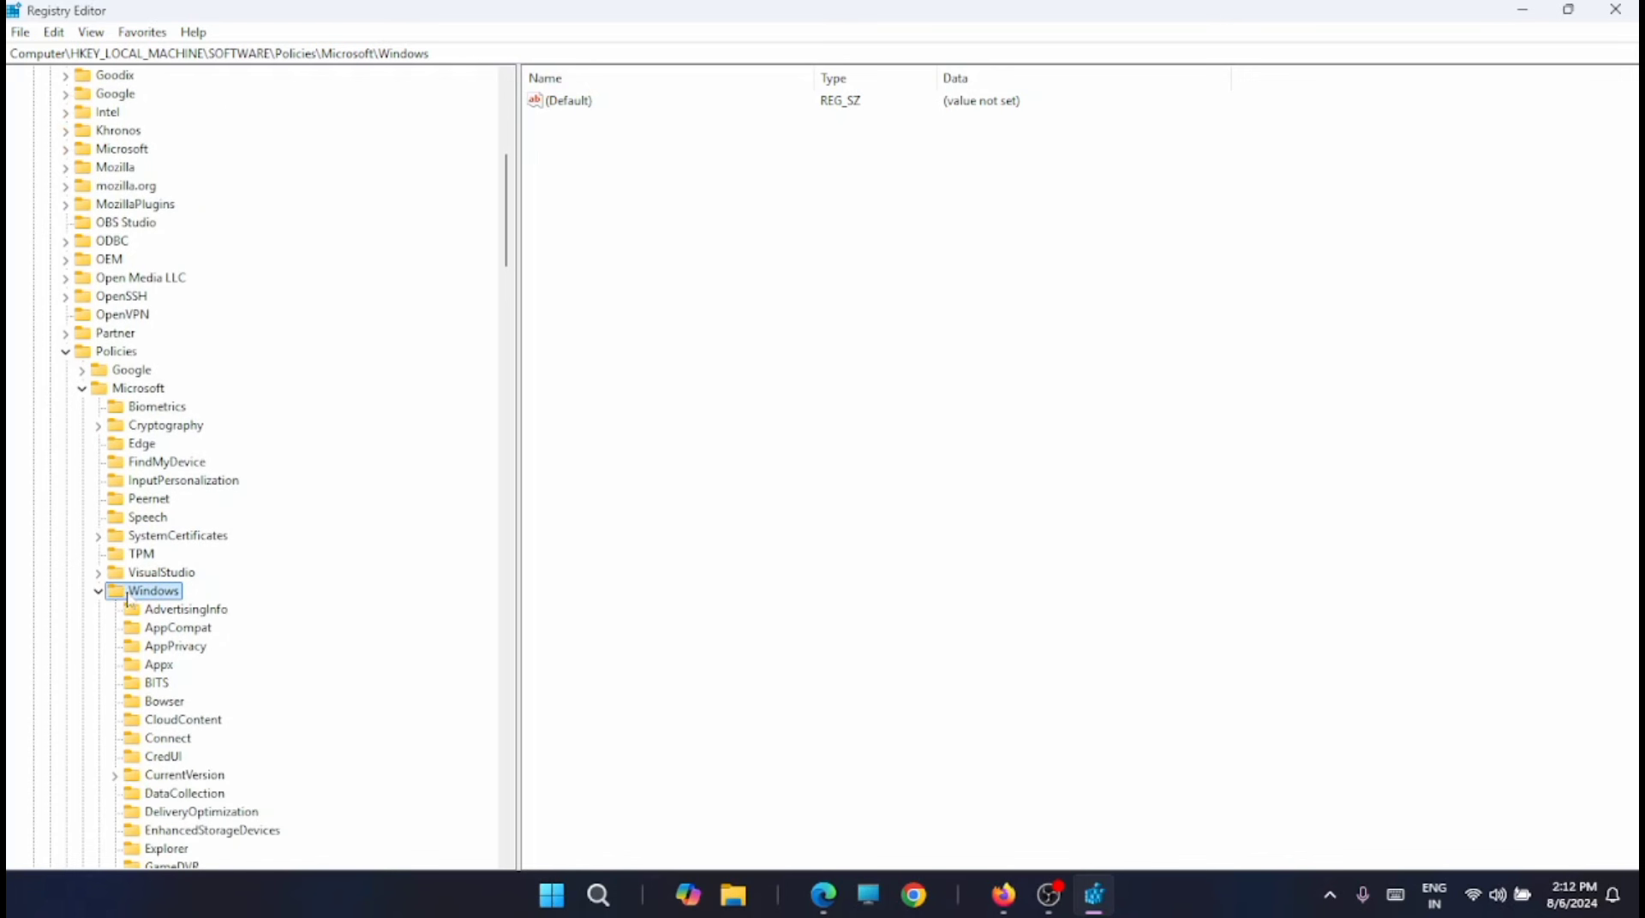
- Create a new key under the Windows policies key and rename it to AU
scroll(126, 597, down, 1)
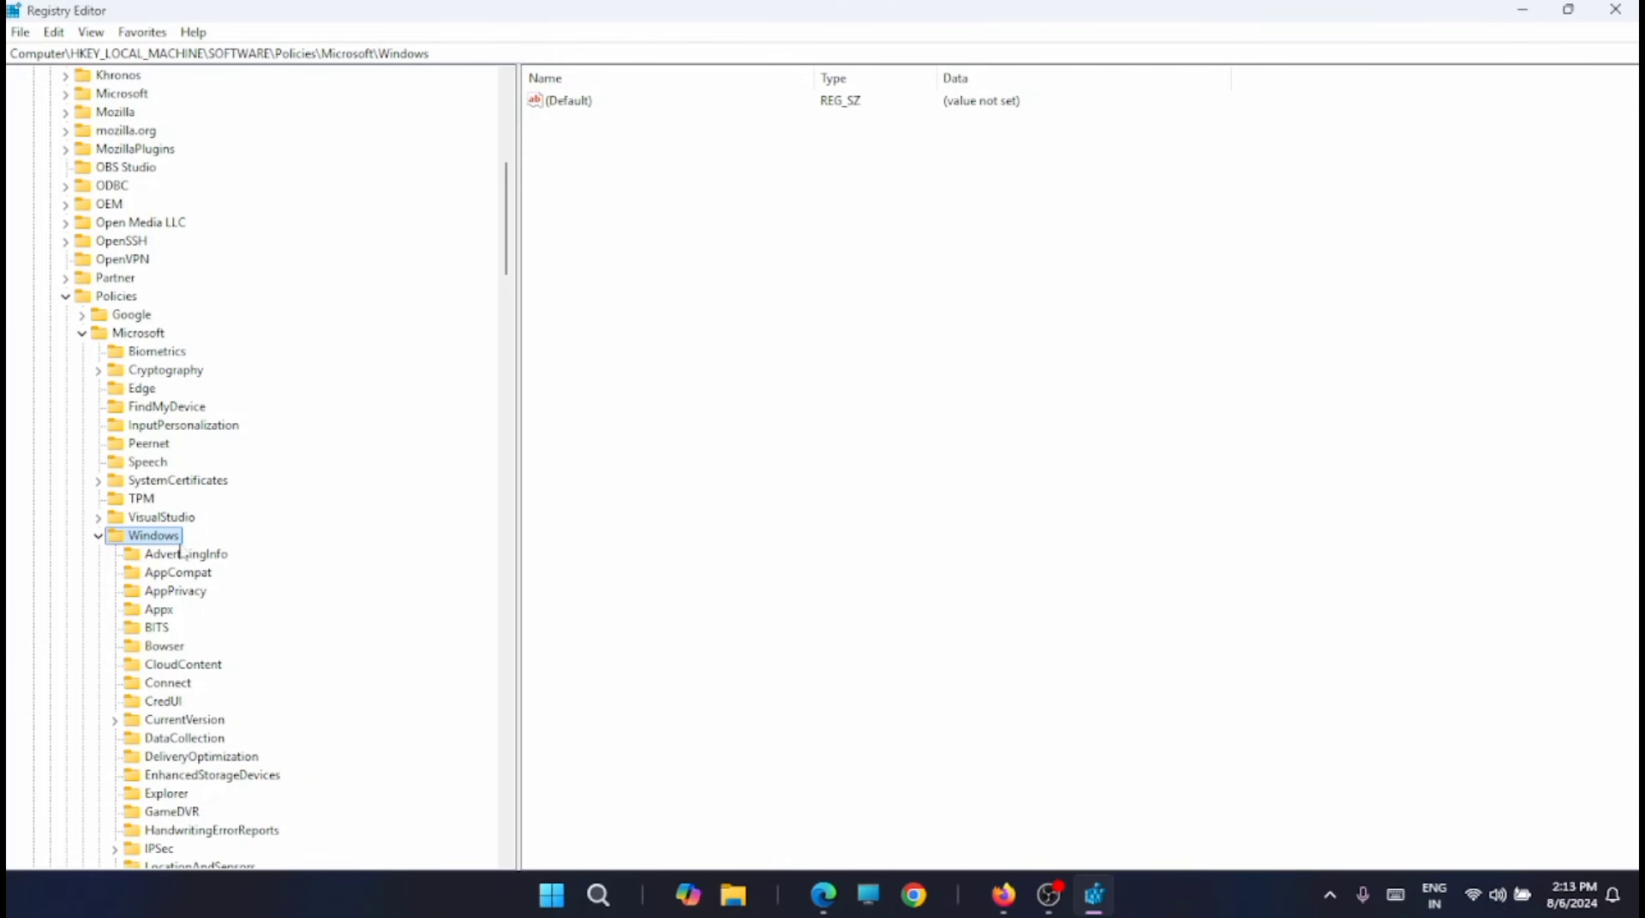
right_click(162, 539)
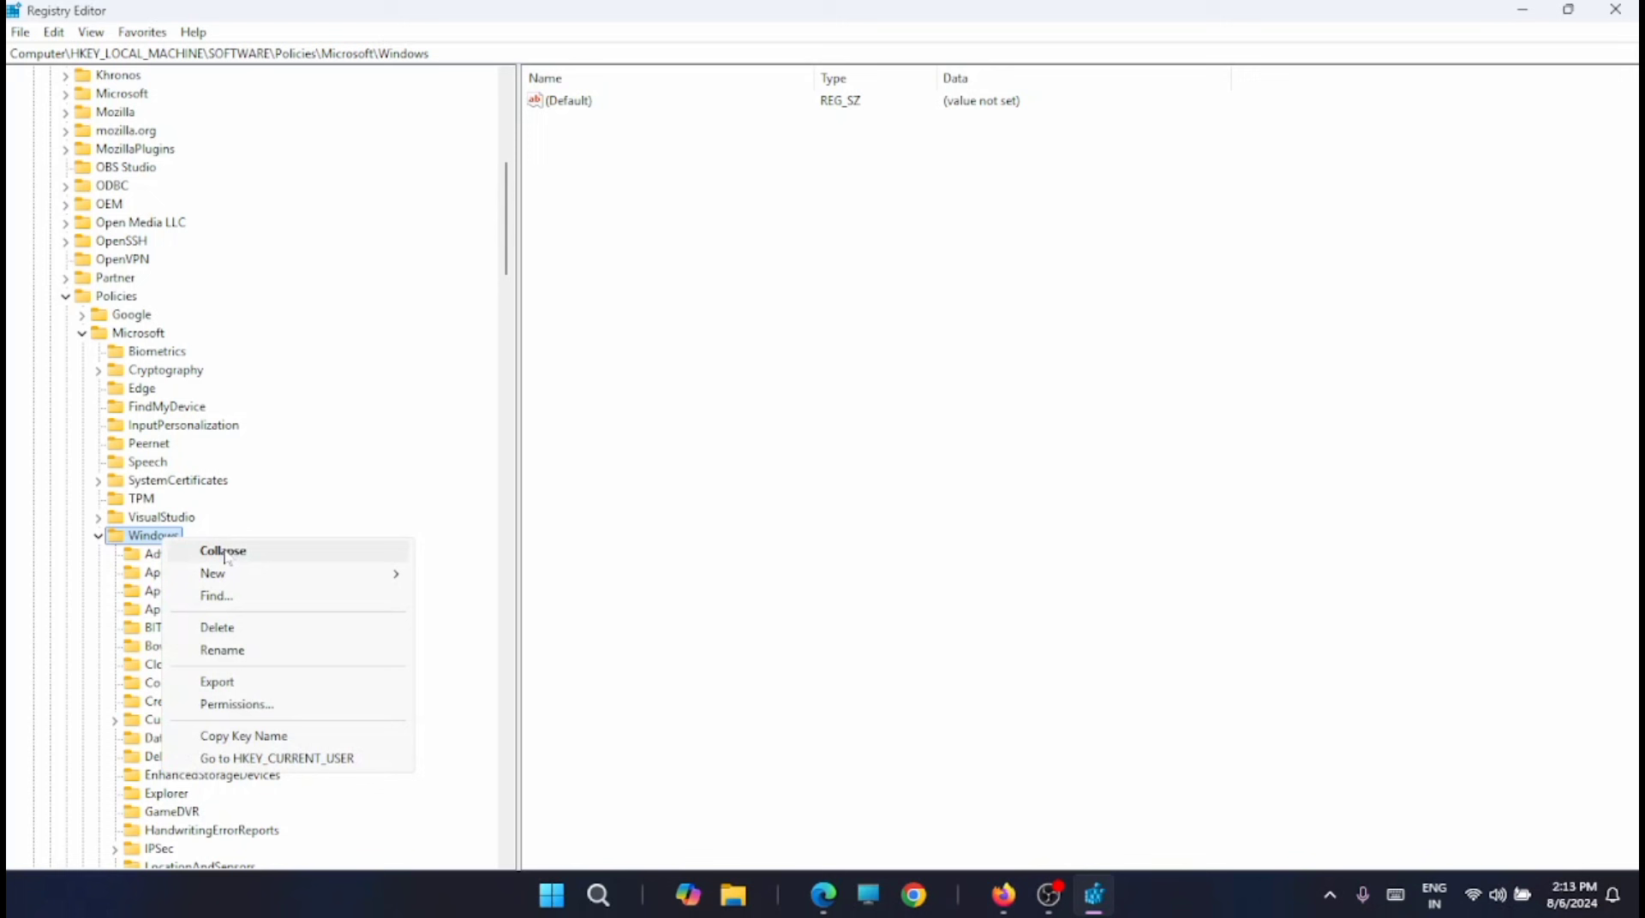
mouse_move(238, 580)
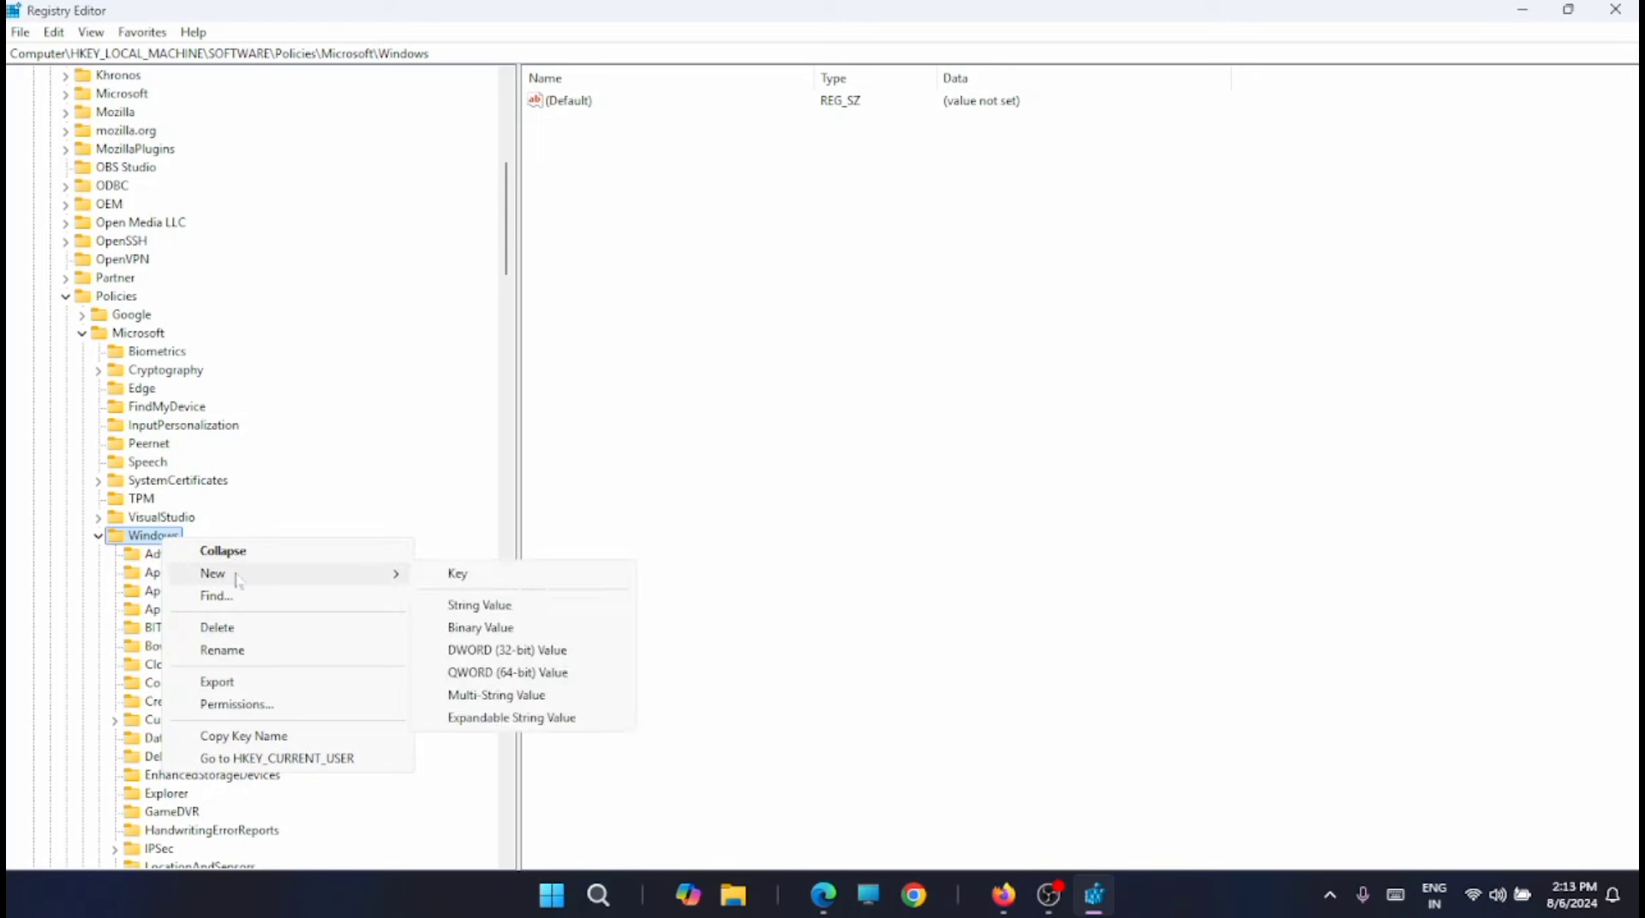
click(462, 574)
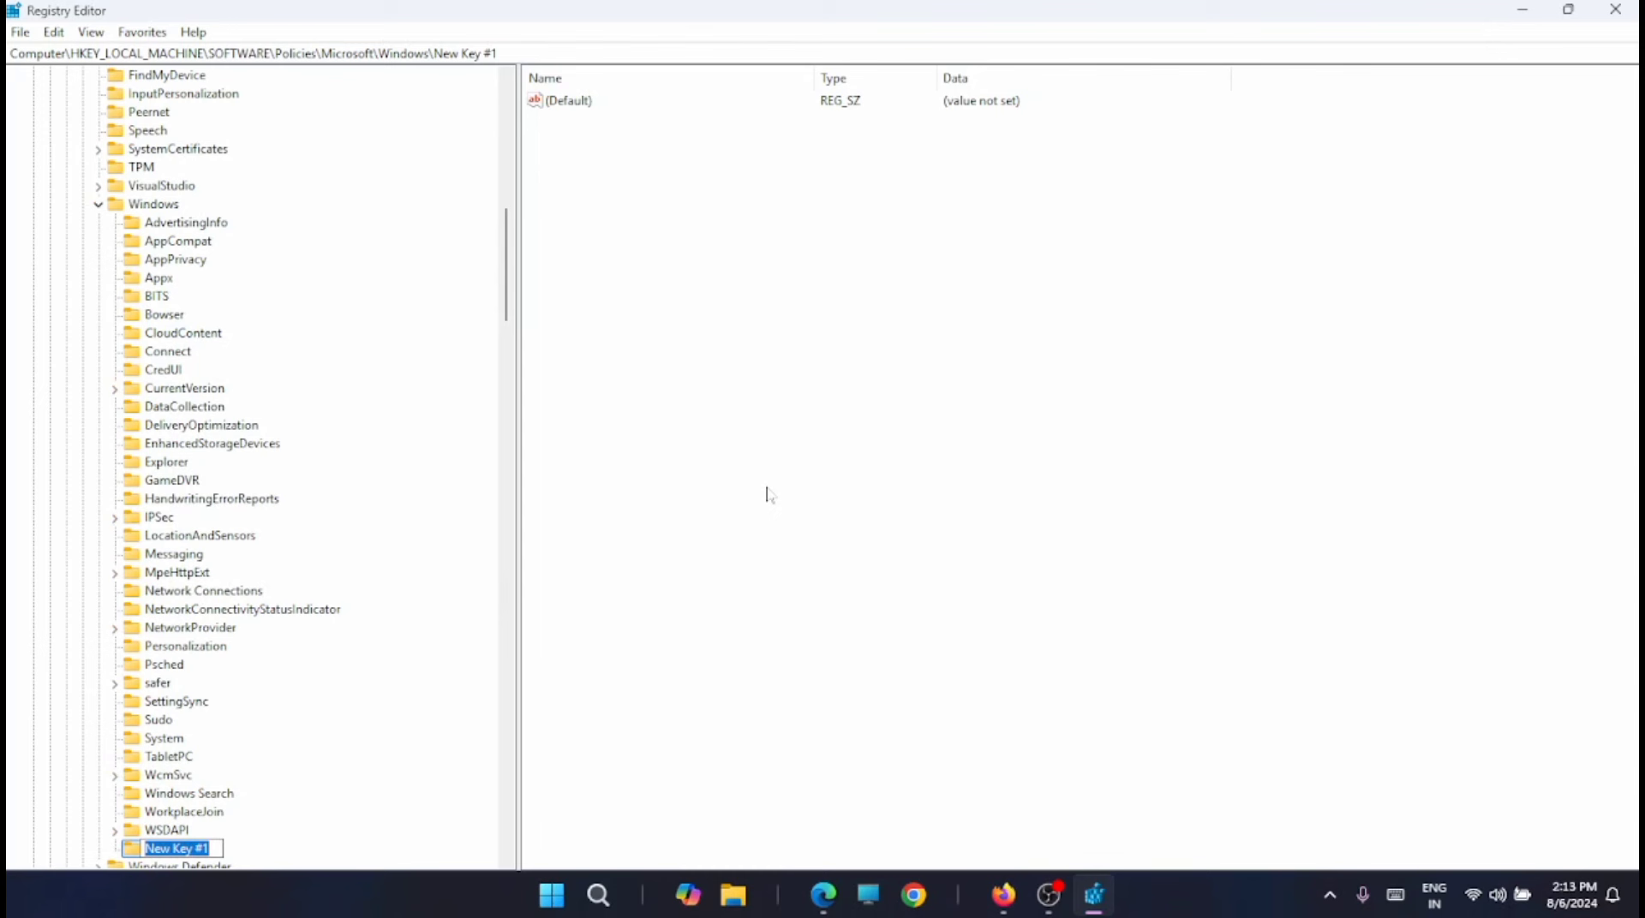
click(175, 849)
right_click(175, 849)
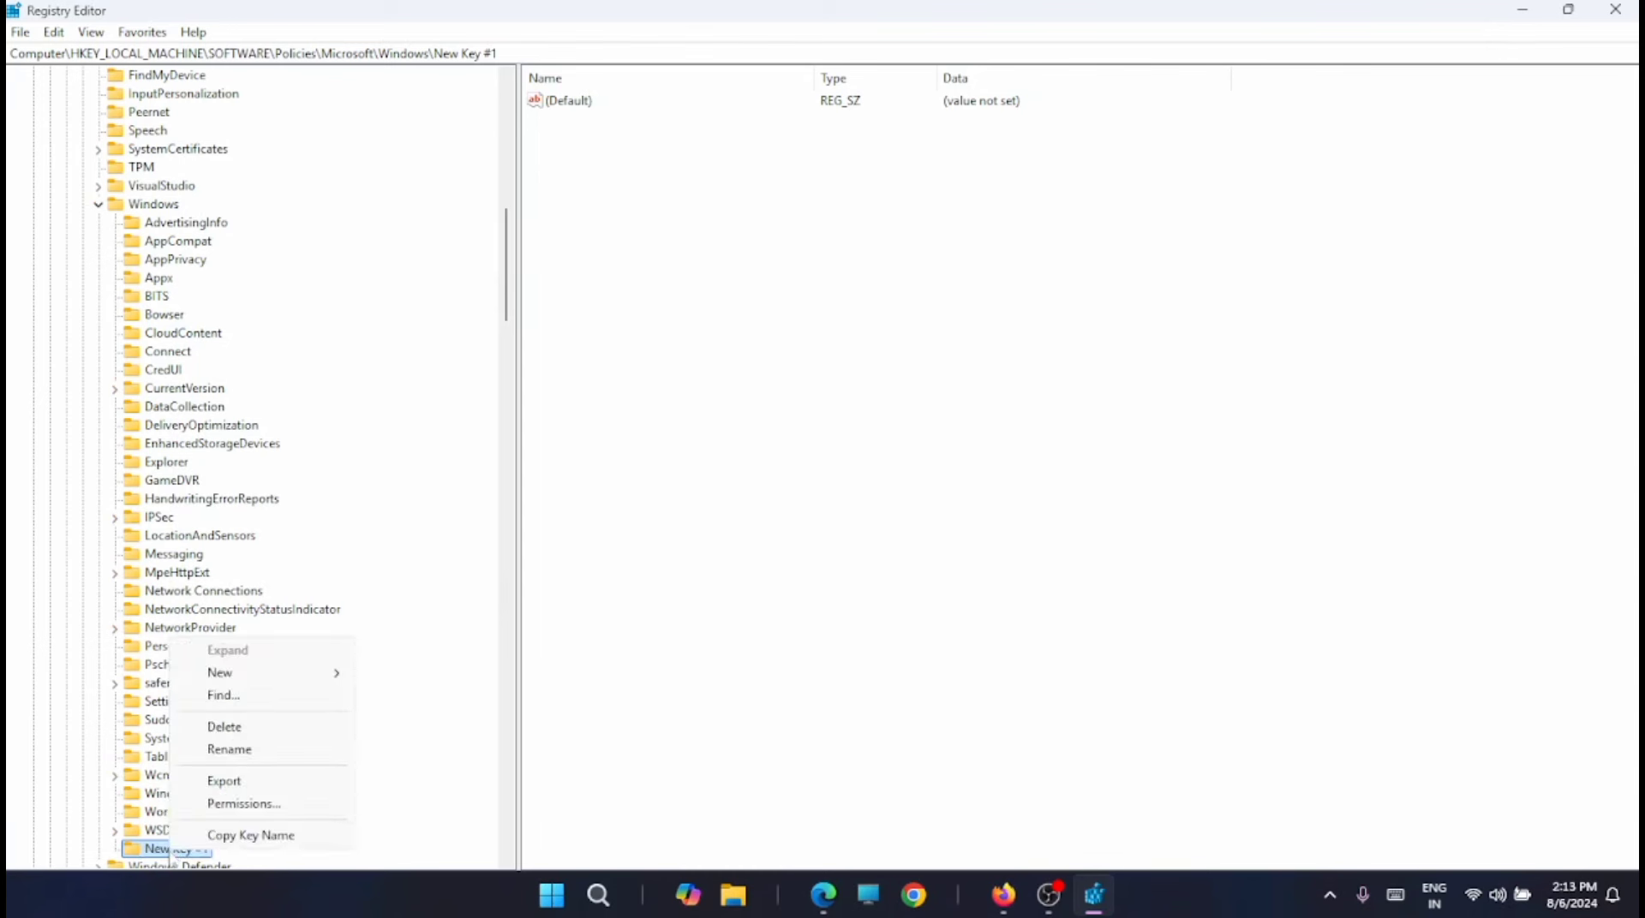
click(250, 751)
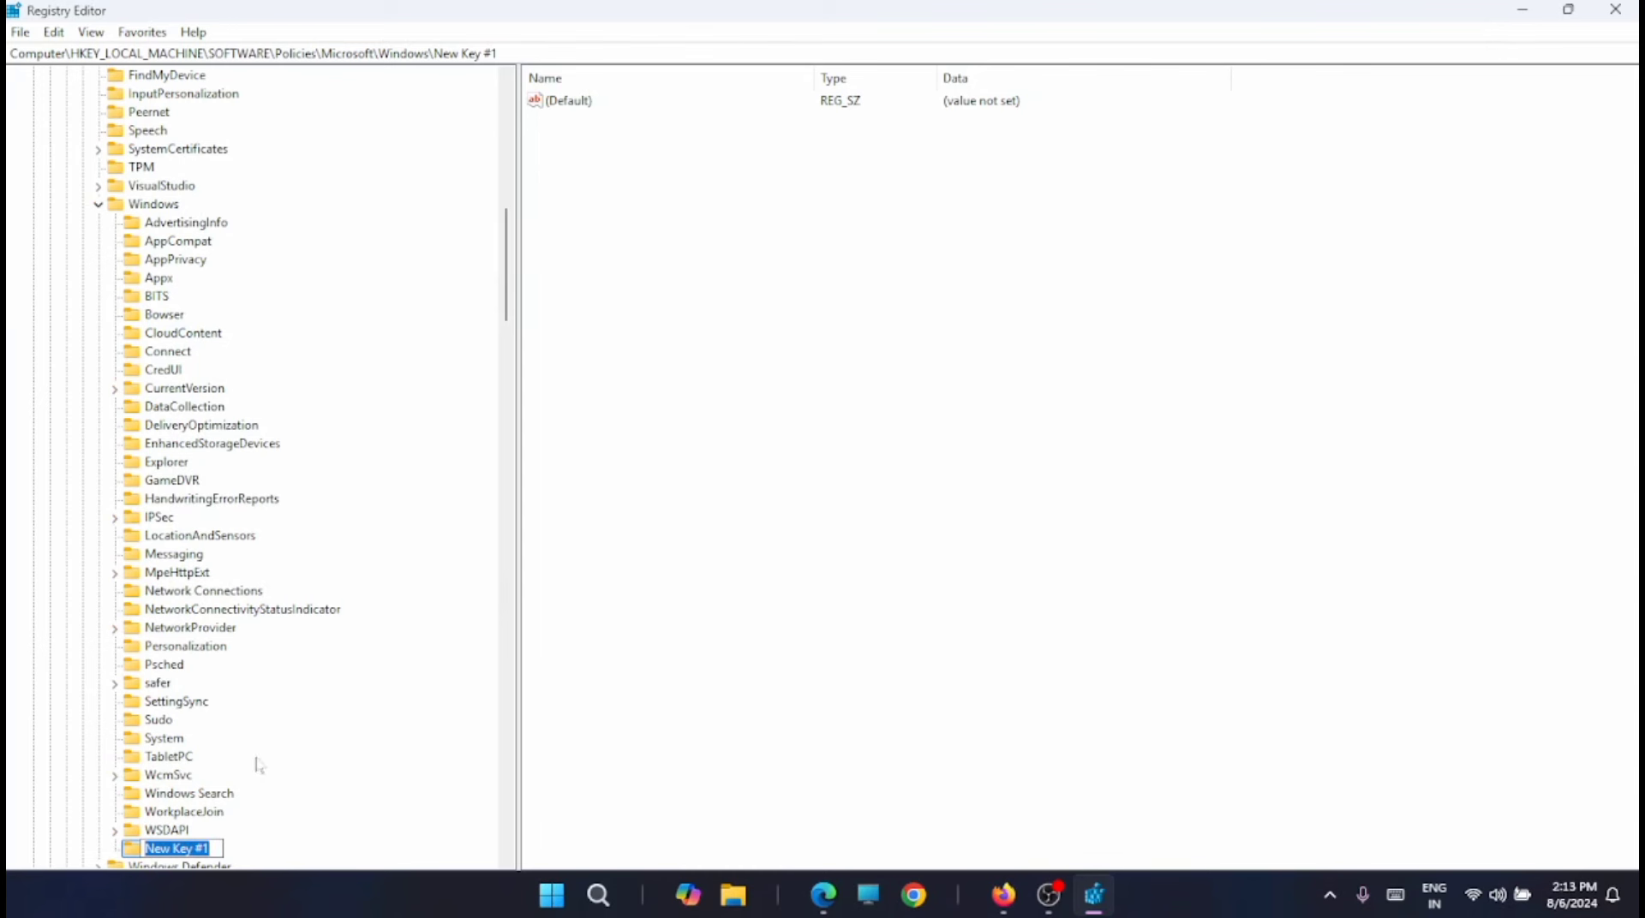
text(AU)
key(Return)
scroll(330, 544, down, 3)
- Add a DWORD (32-bit) value to the AU key and name it NoAutoUpdate
click(605, 508)
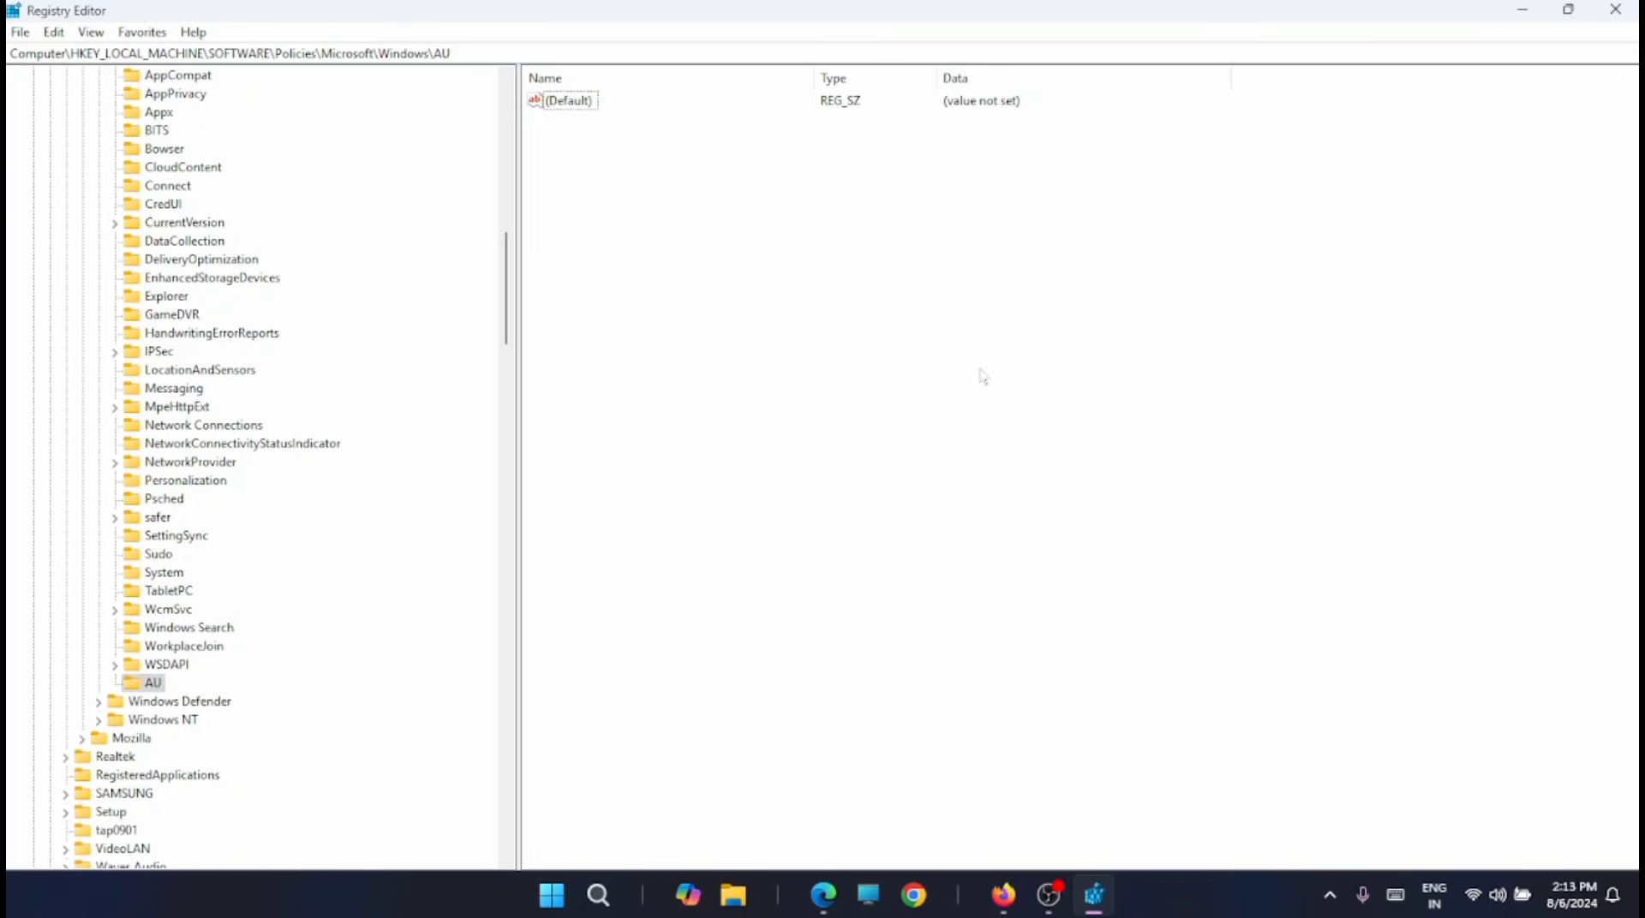
right_click(151, 685)
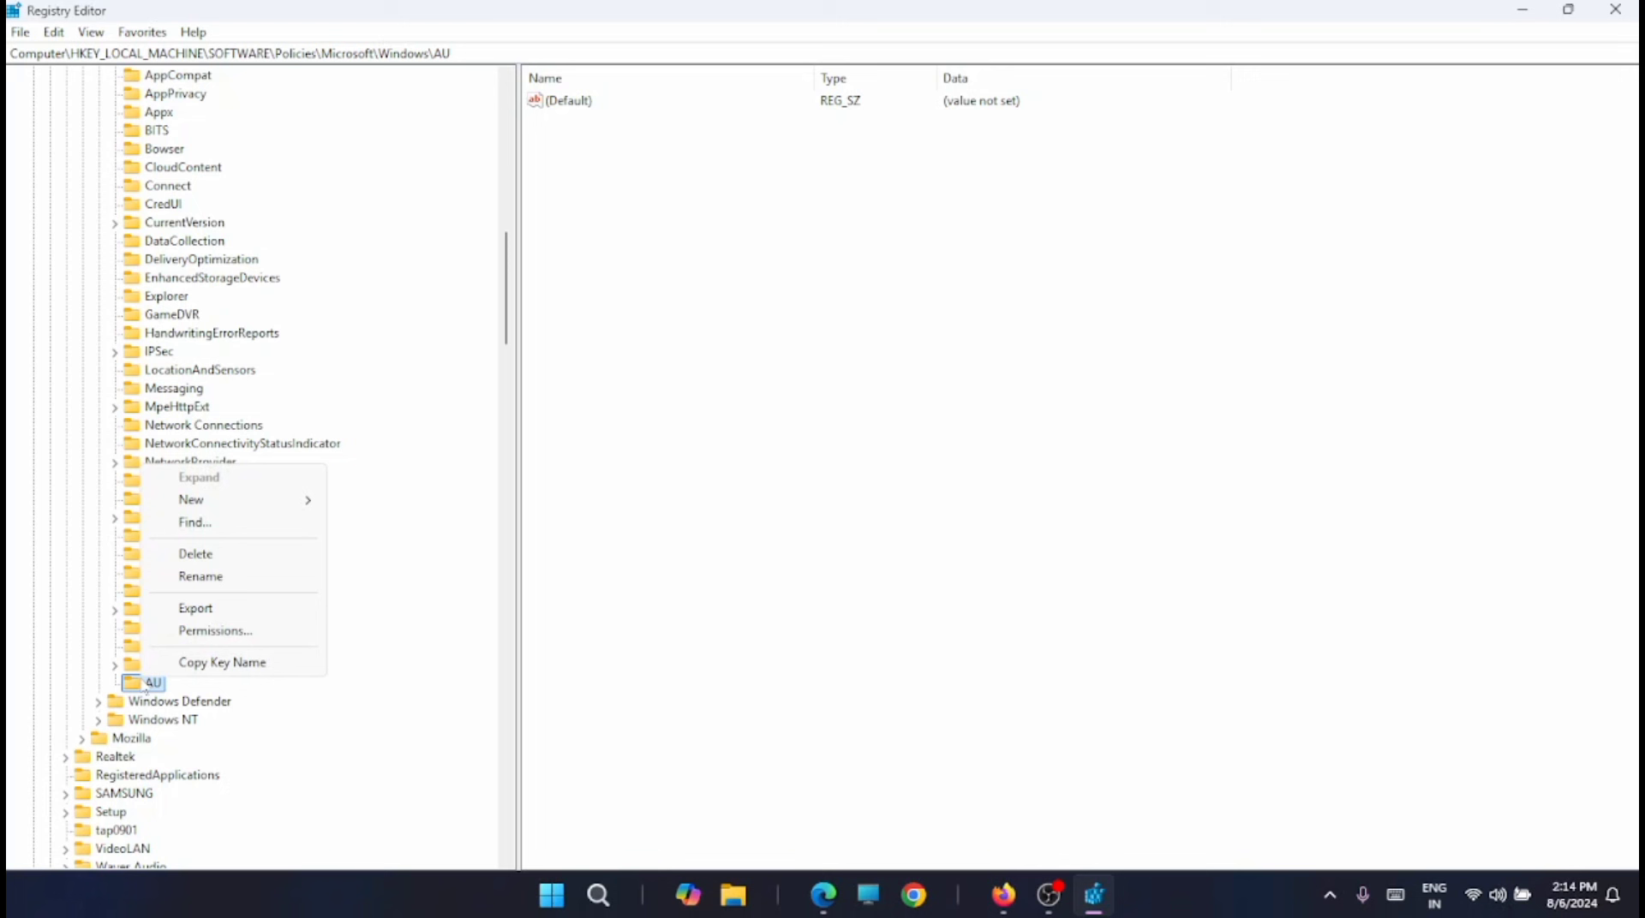
mouse_move(256, 505)
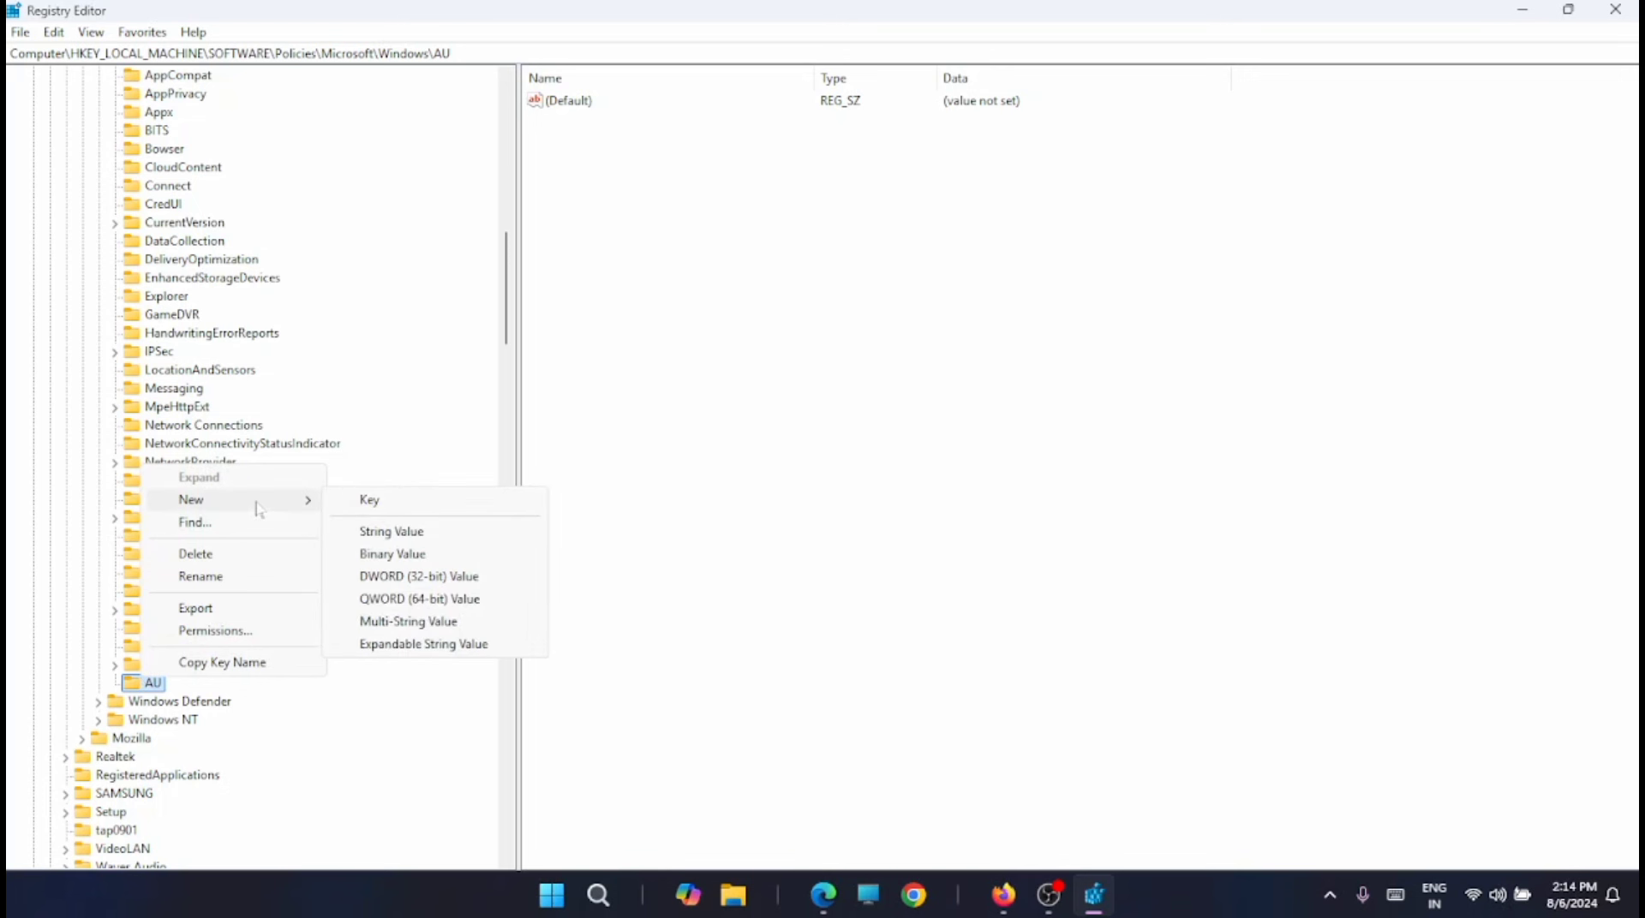
click(462, 576)
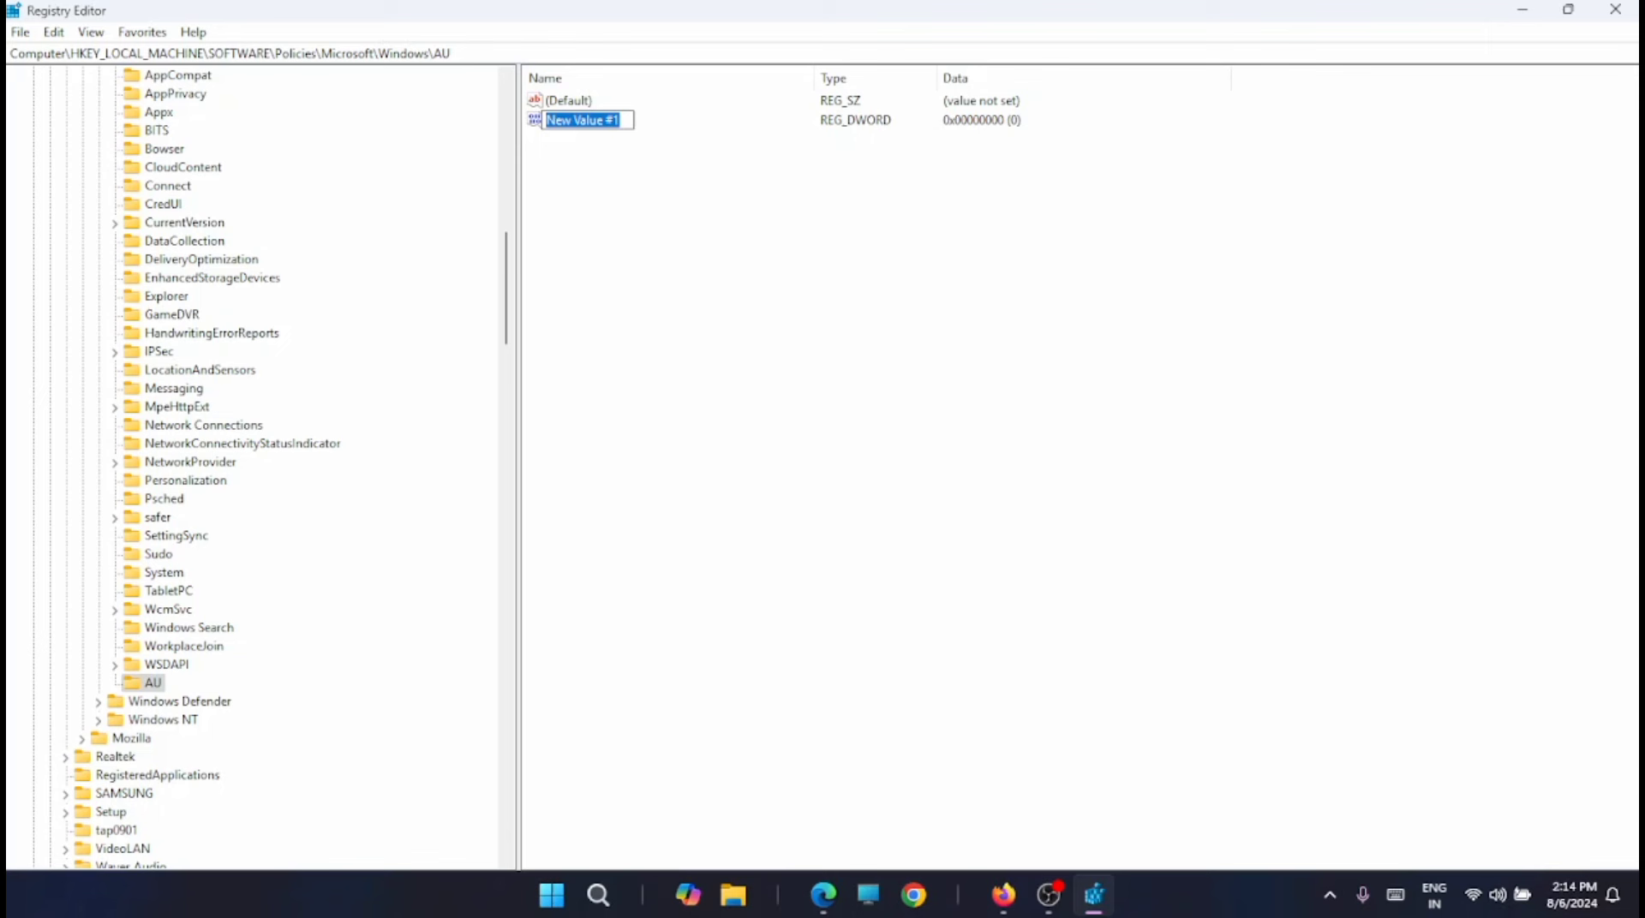
right_click(580, 122)
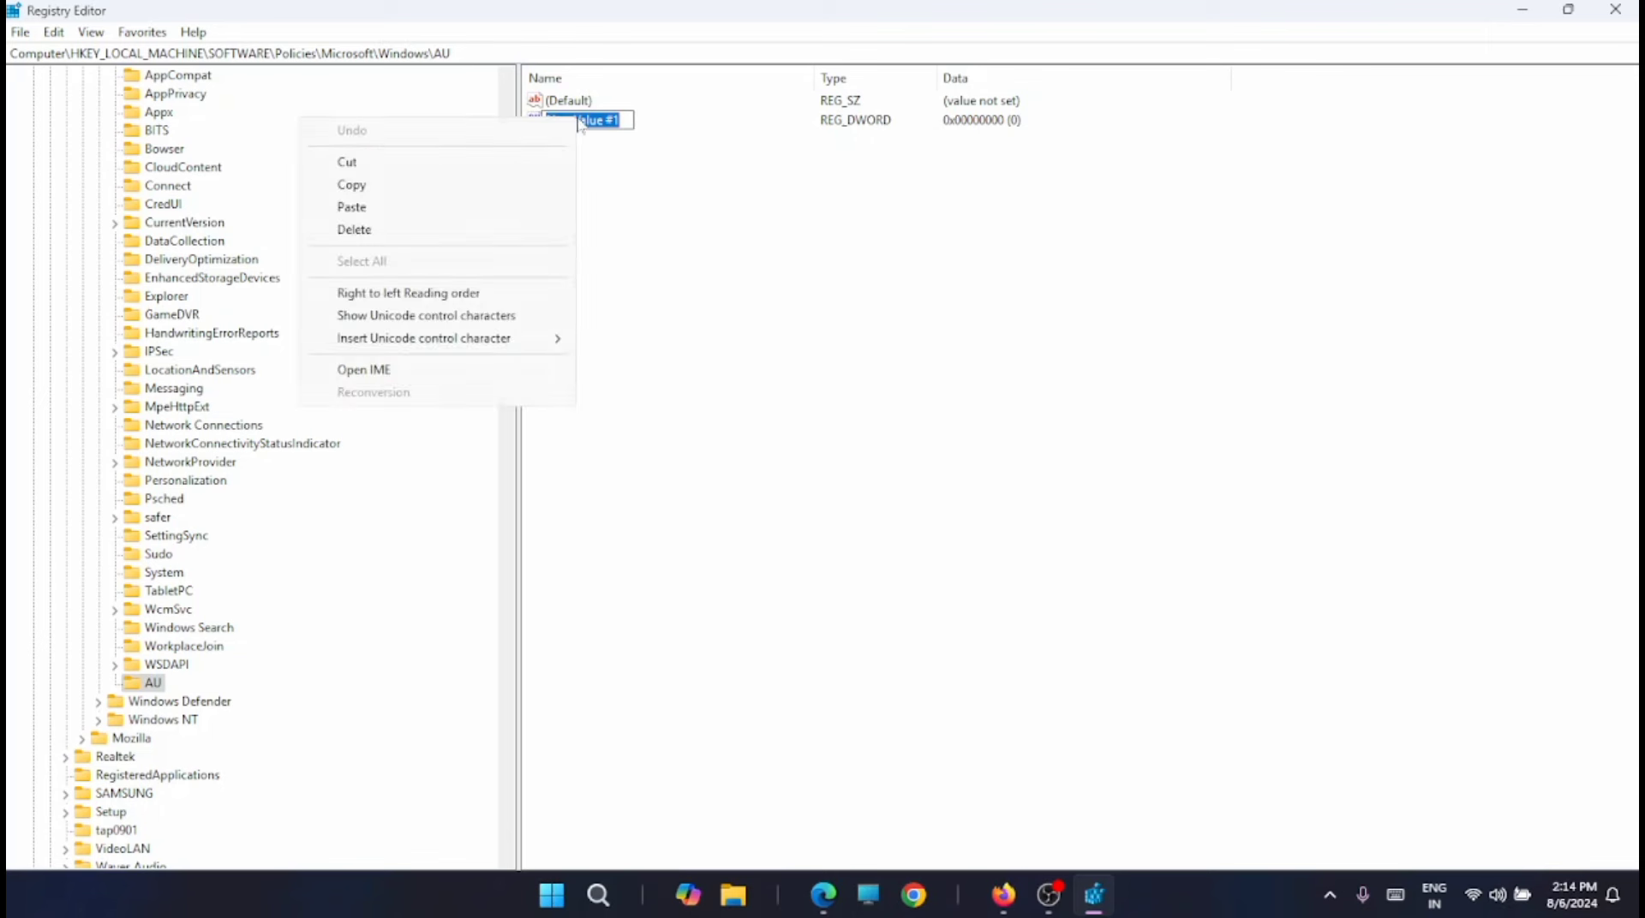
click(394, 208)
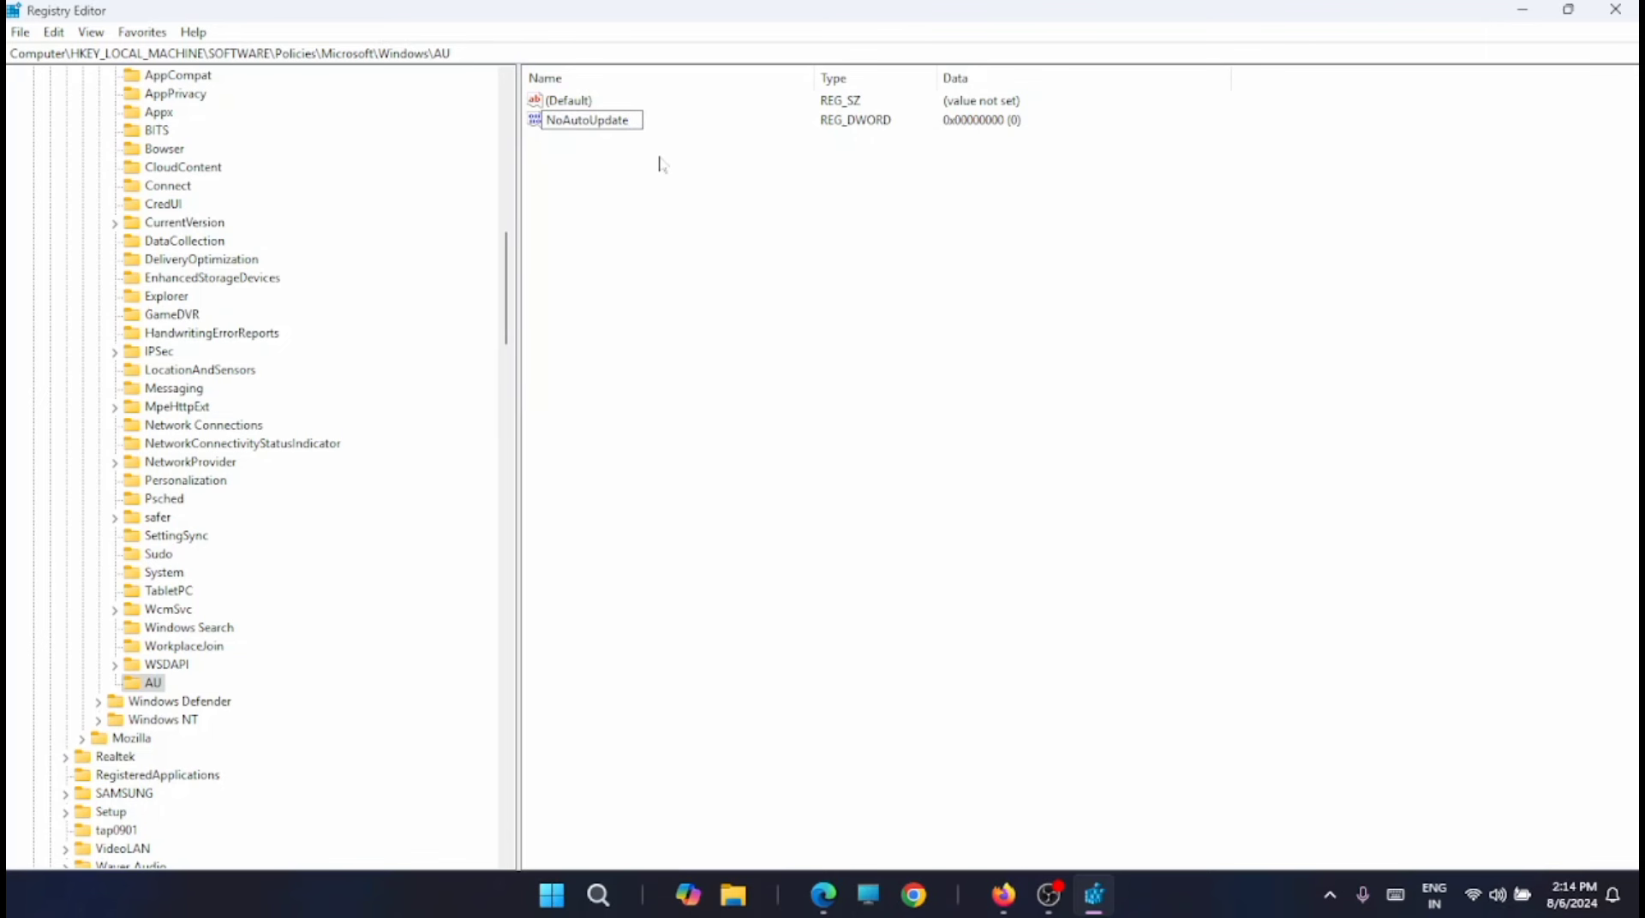
key(Return)
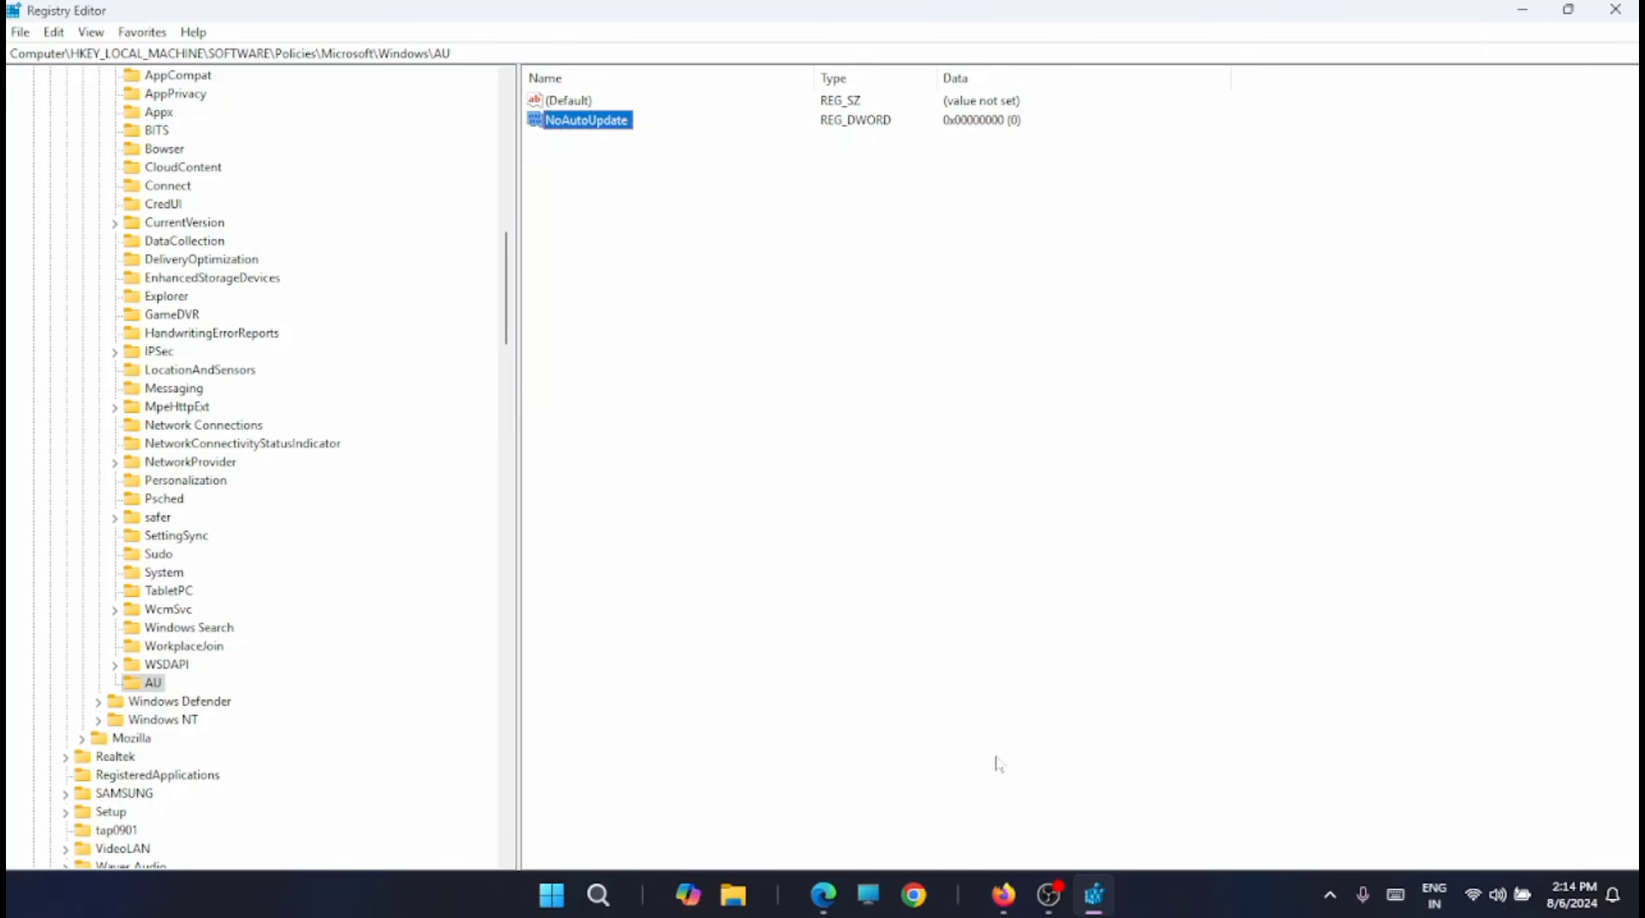
- Change NoAutoUpdate's value data from 0 to 1, then close Registry Editor
right_click(584, 129)
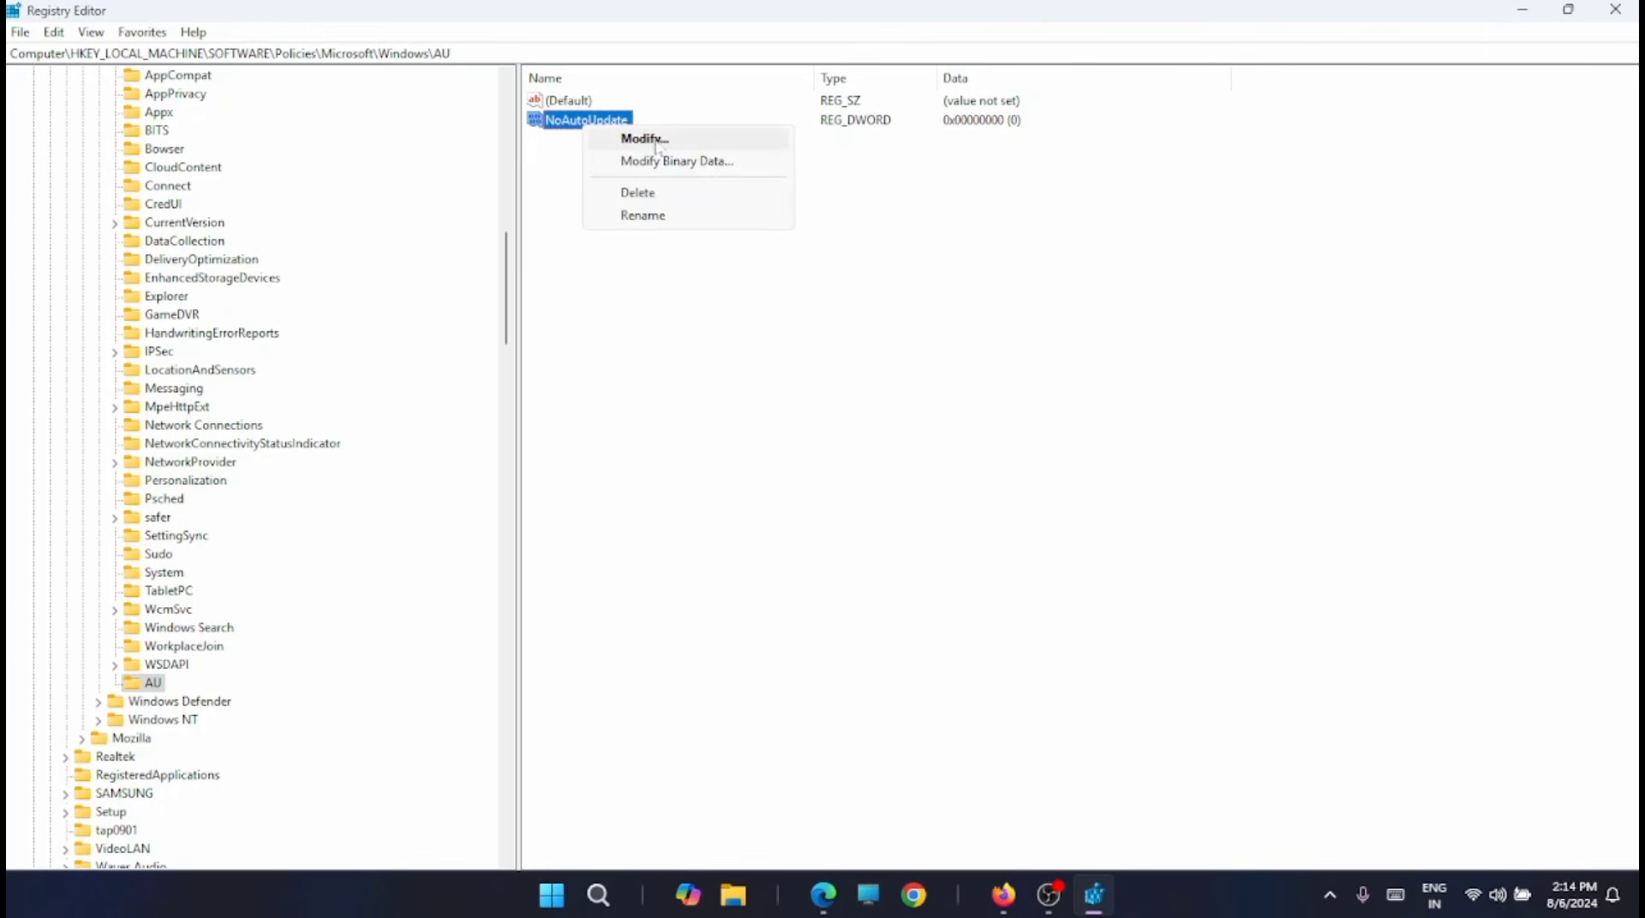
click(656, 138)
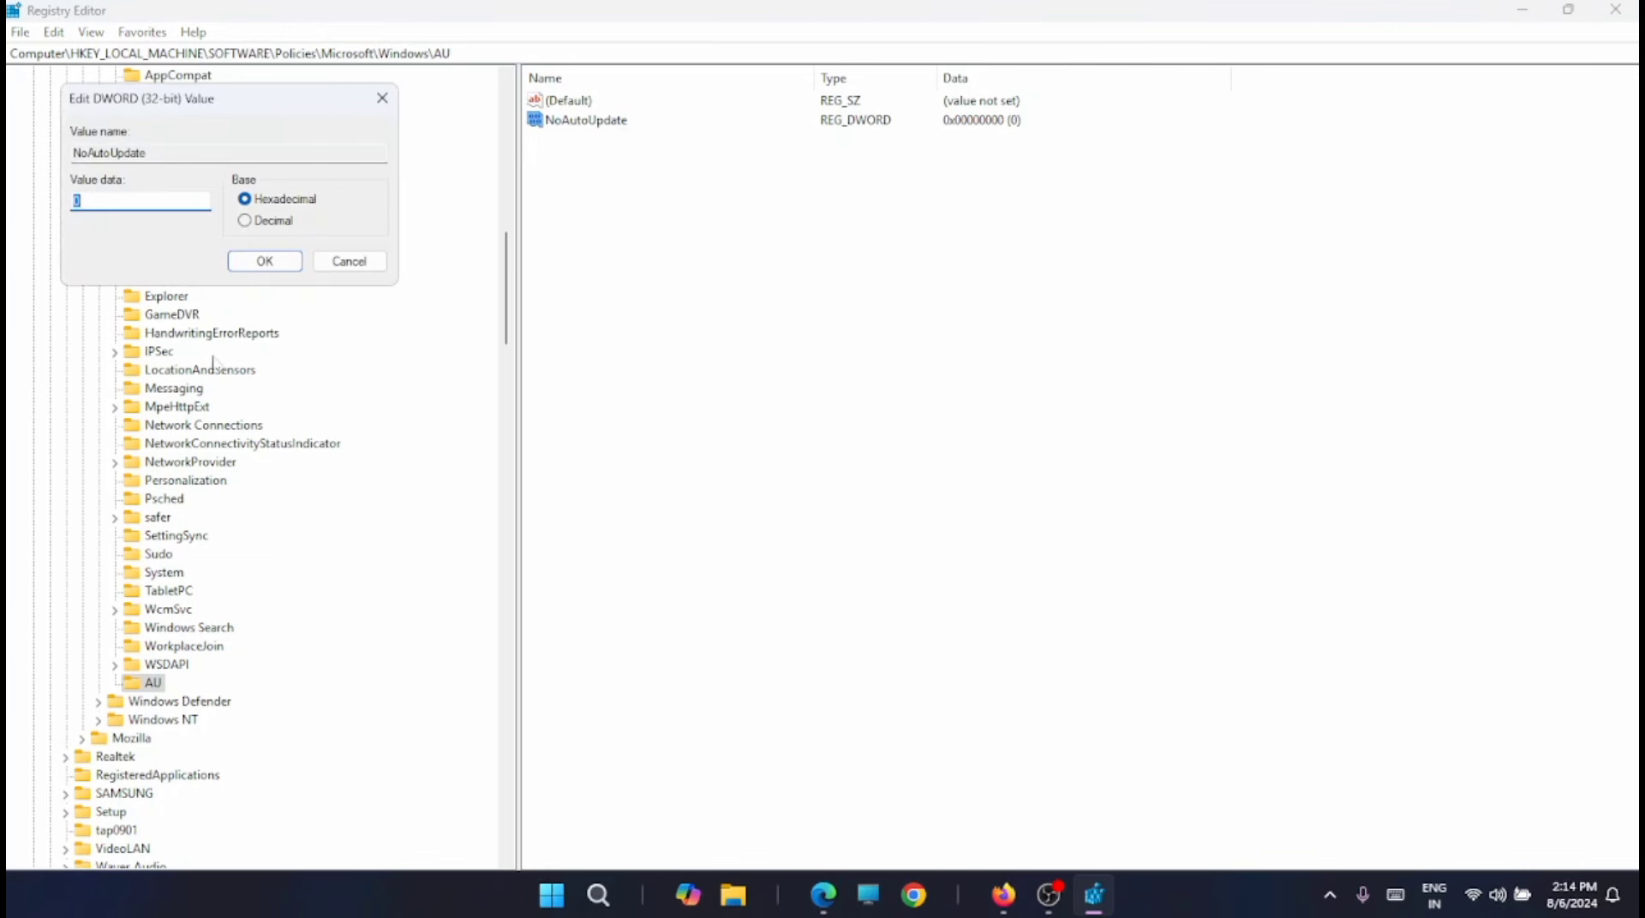
click(77, 200)
drag(82, 201, 26, 212)
text(1)
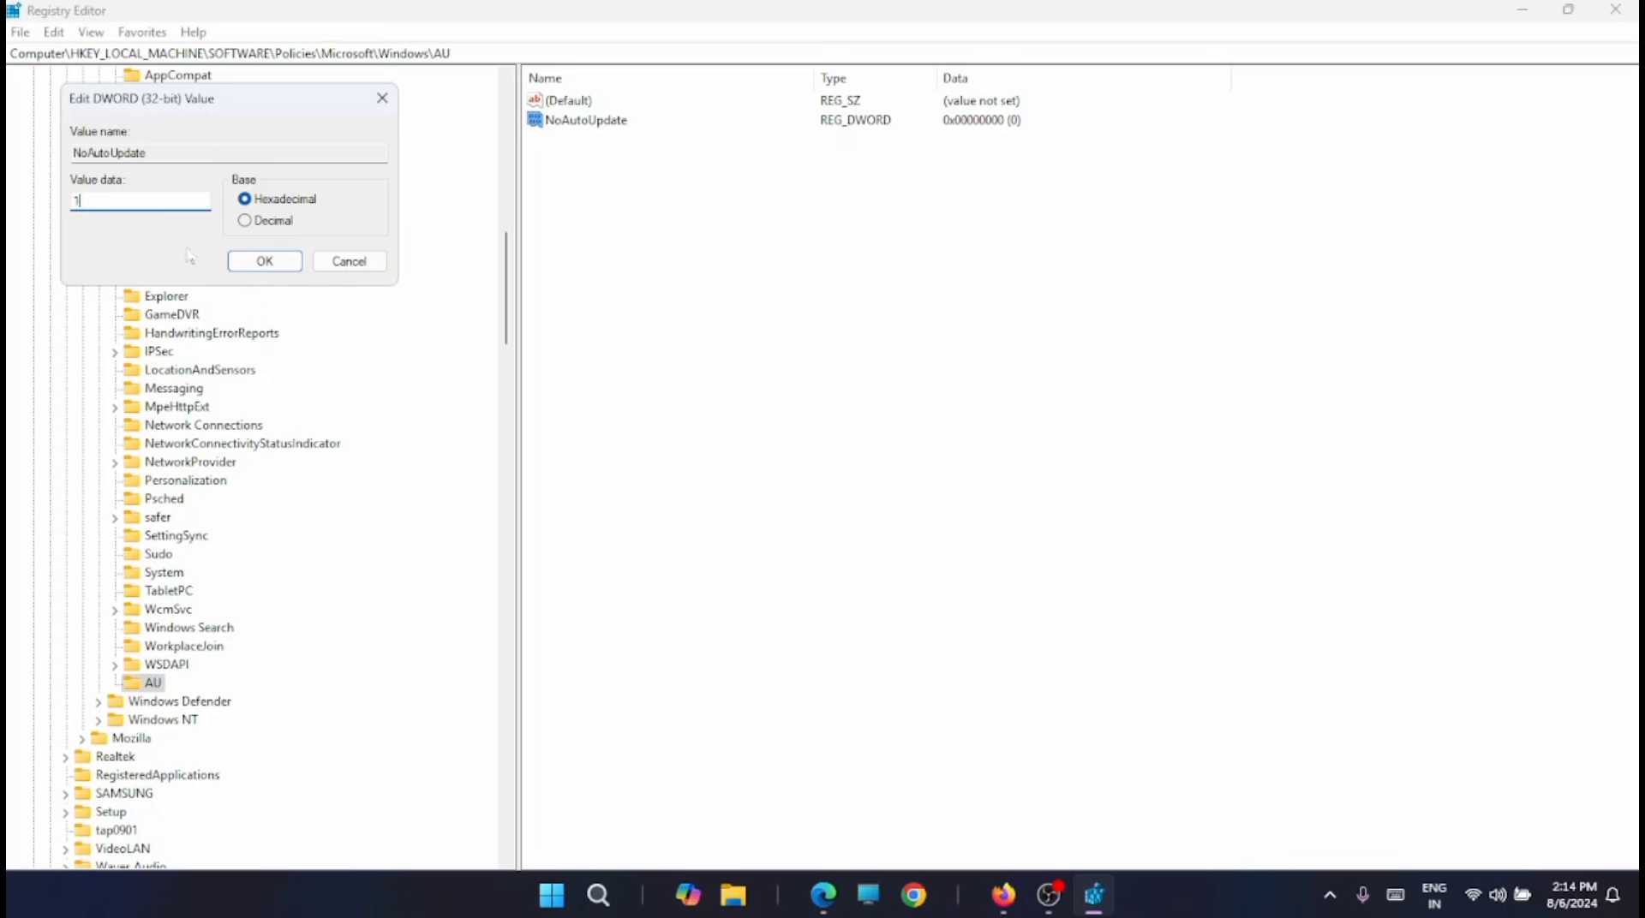
click(263, 261)
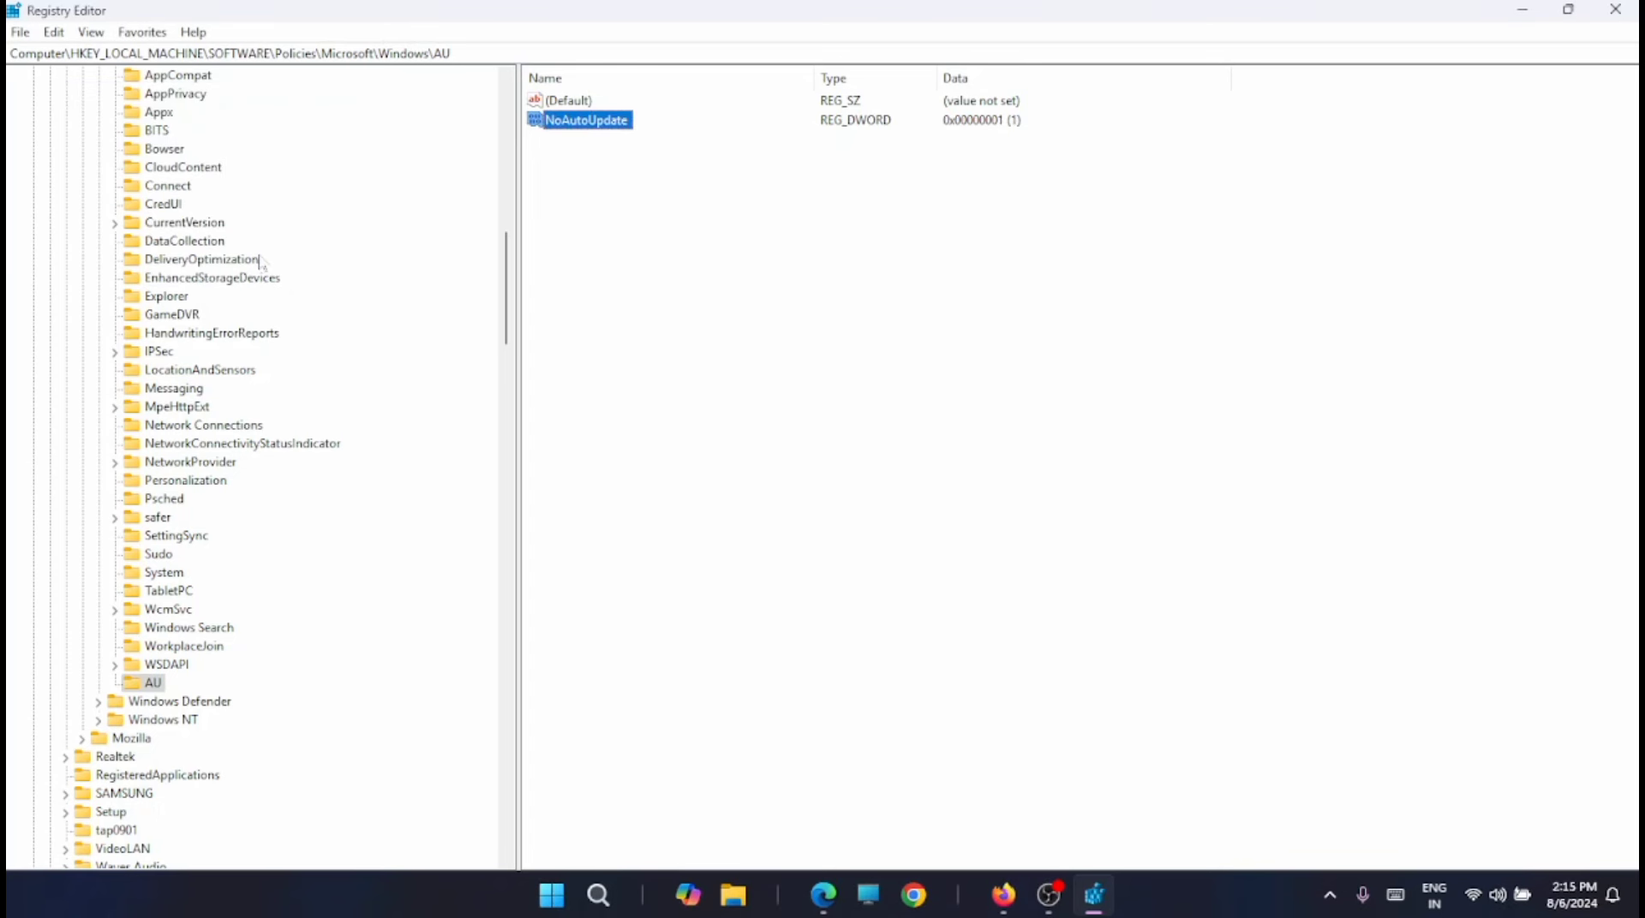
click(1616, 12)
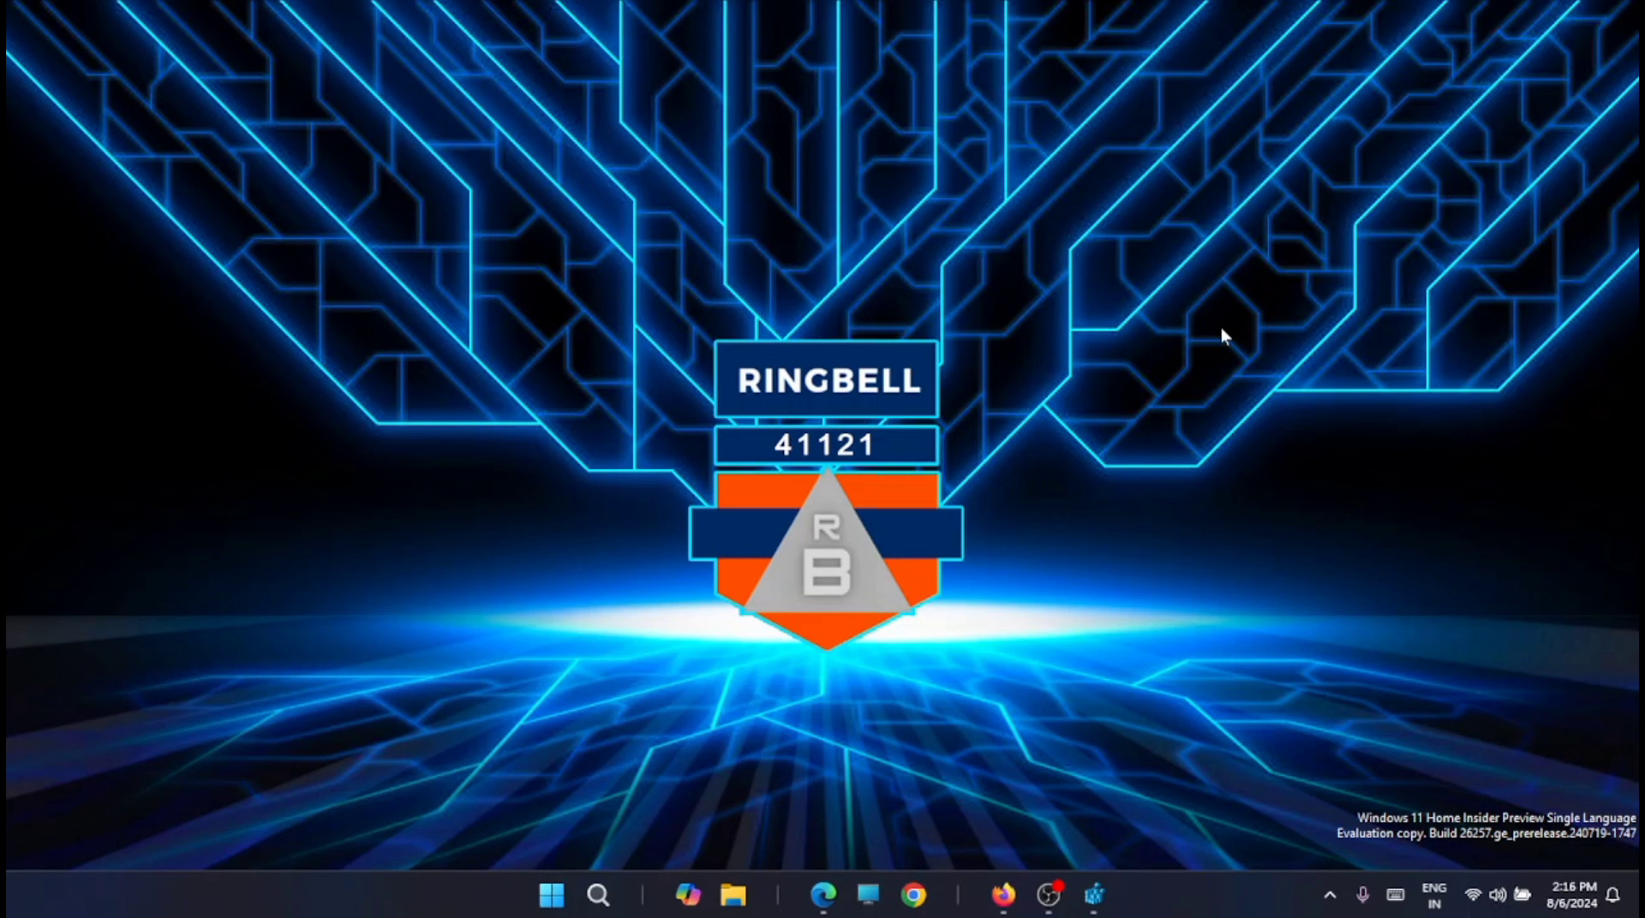
- Search the Start menu for 'services' and run Services as administrator
click(551, 895)
click(599, 167)
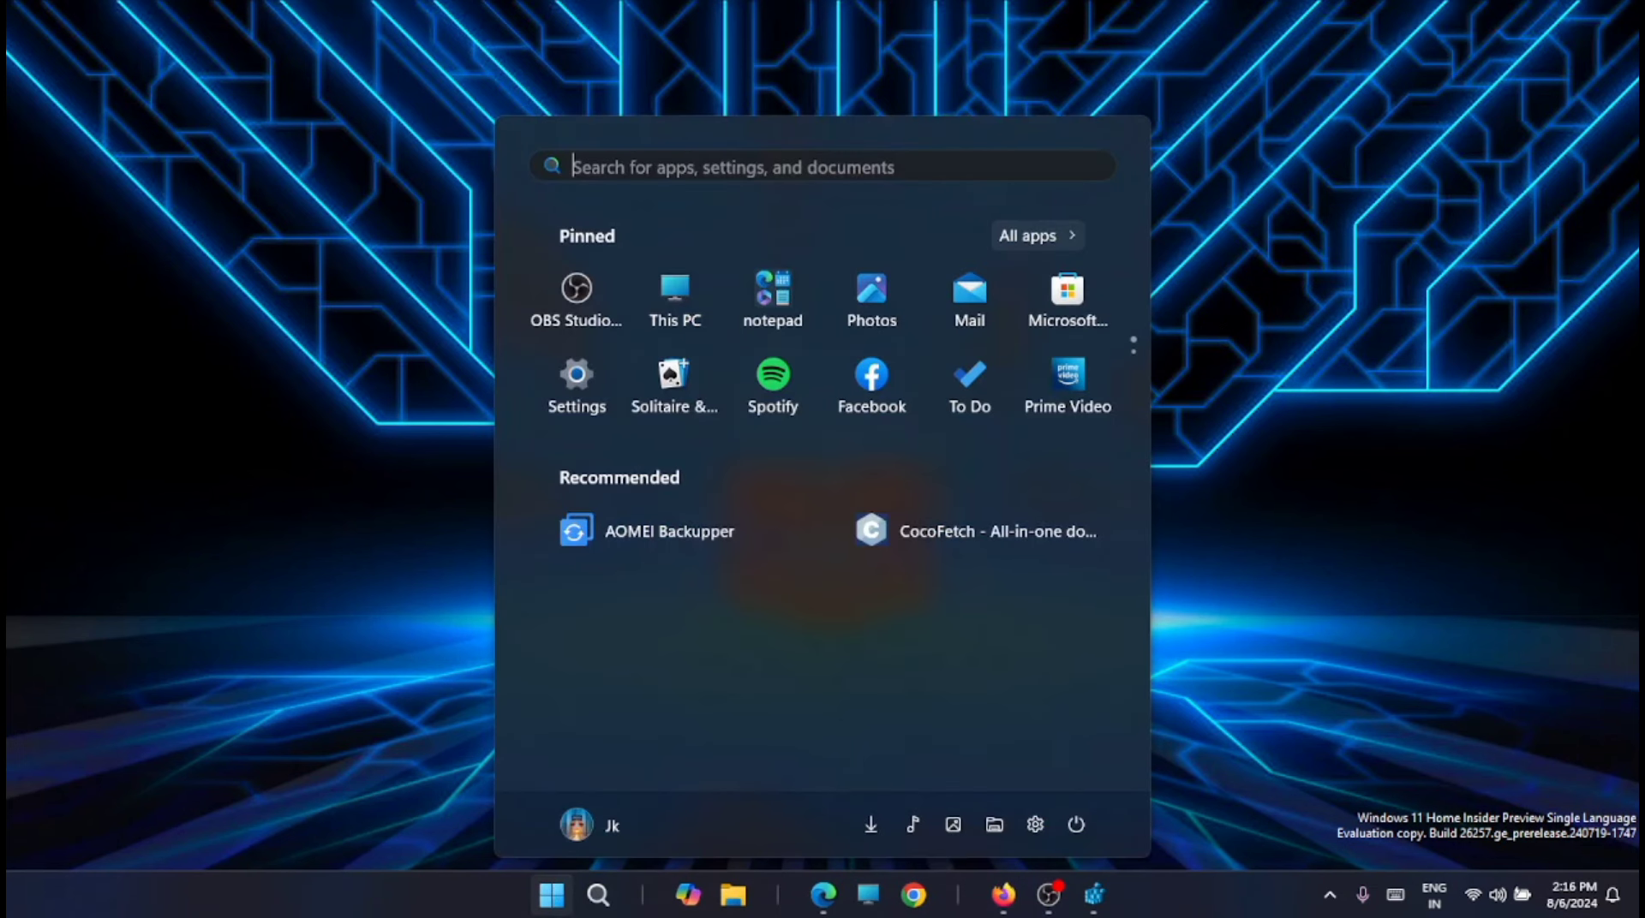
text(services)
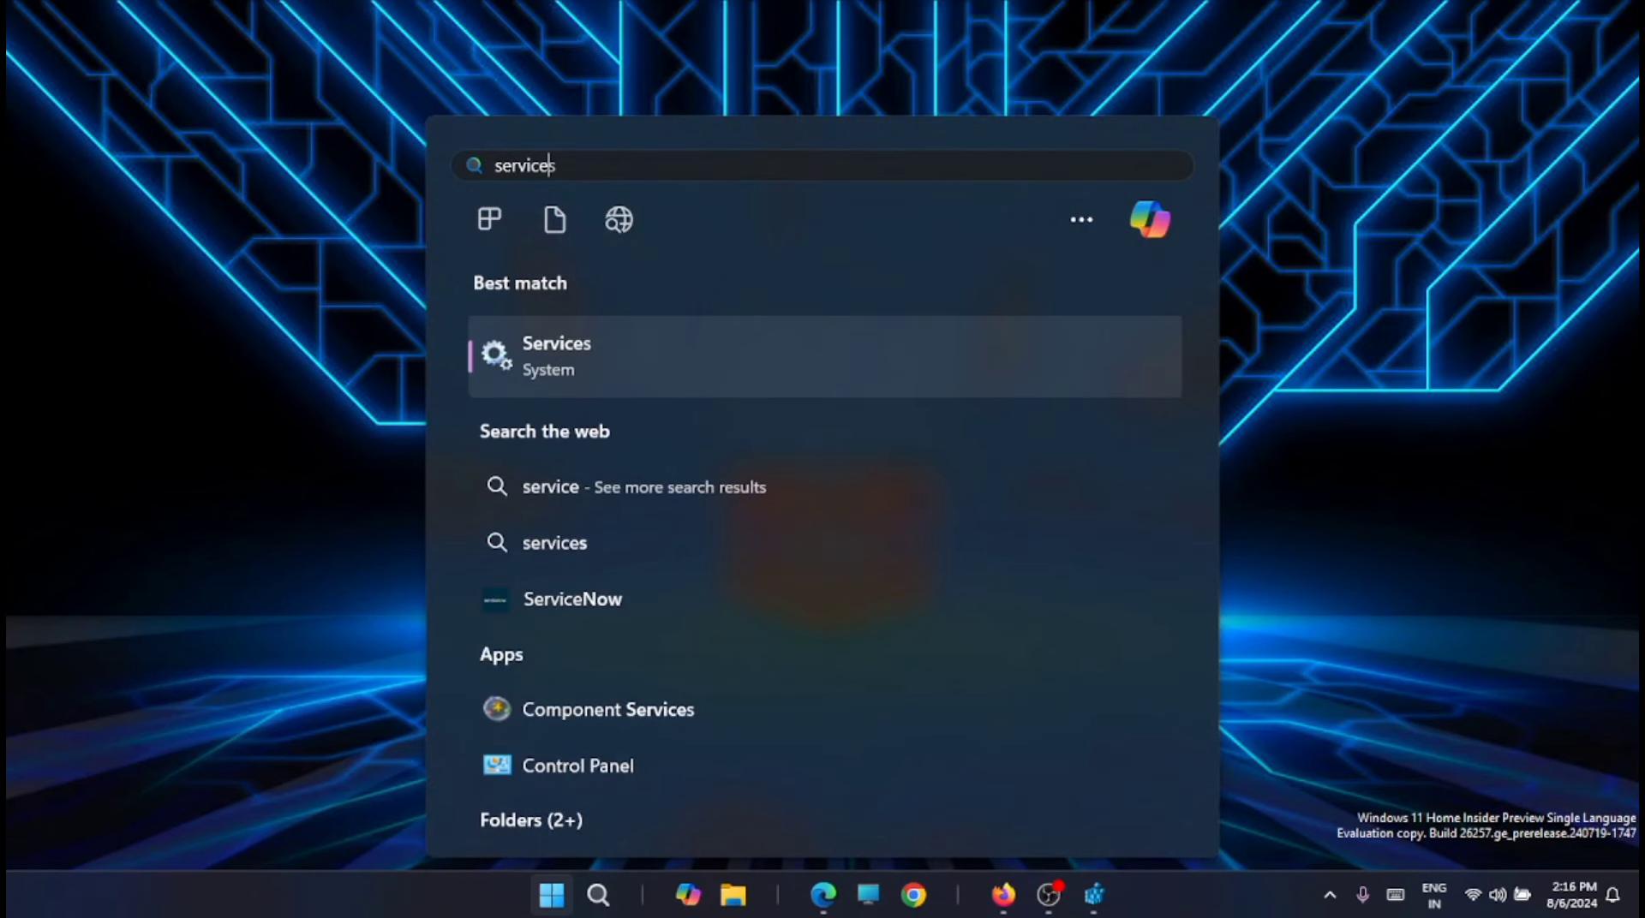
right_click(645, 356)
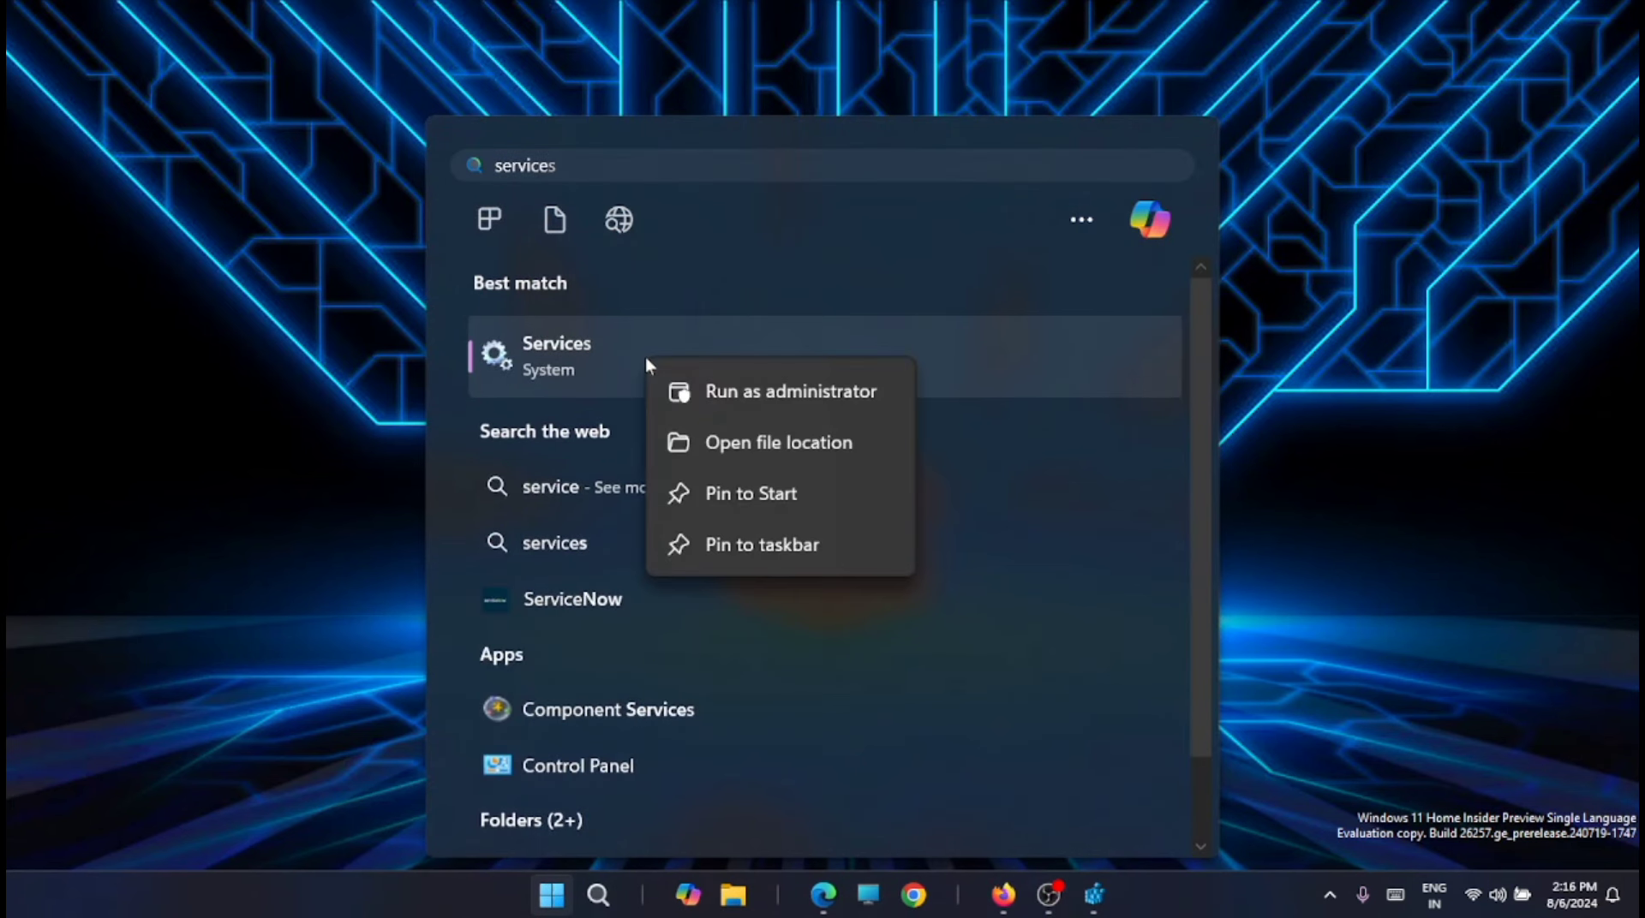
click(783, 391)
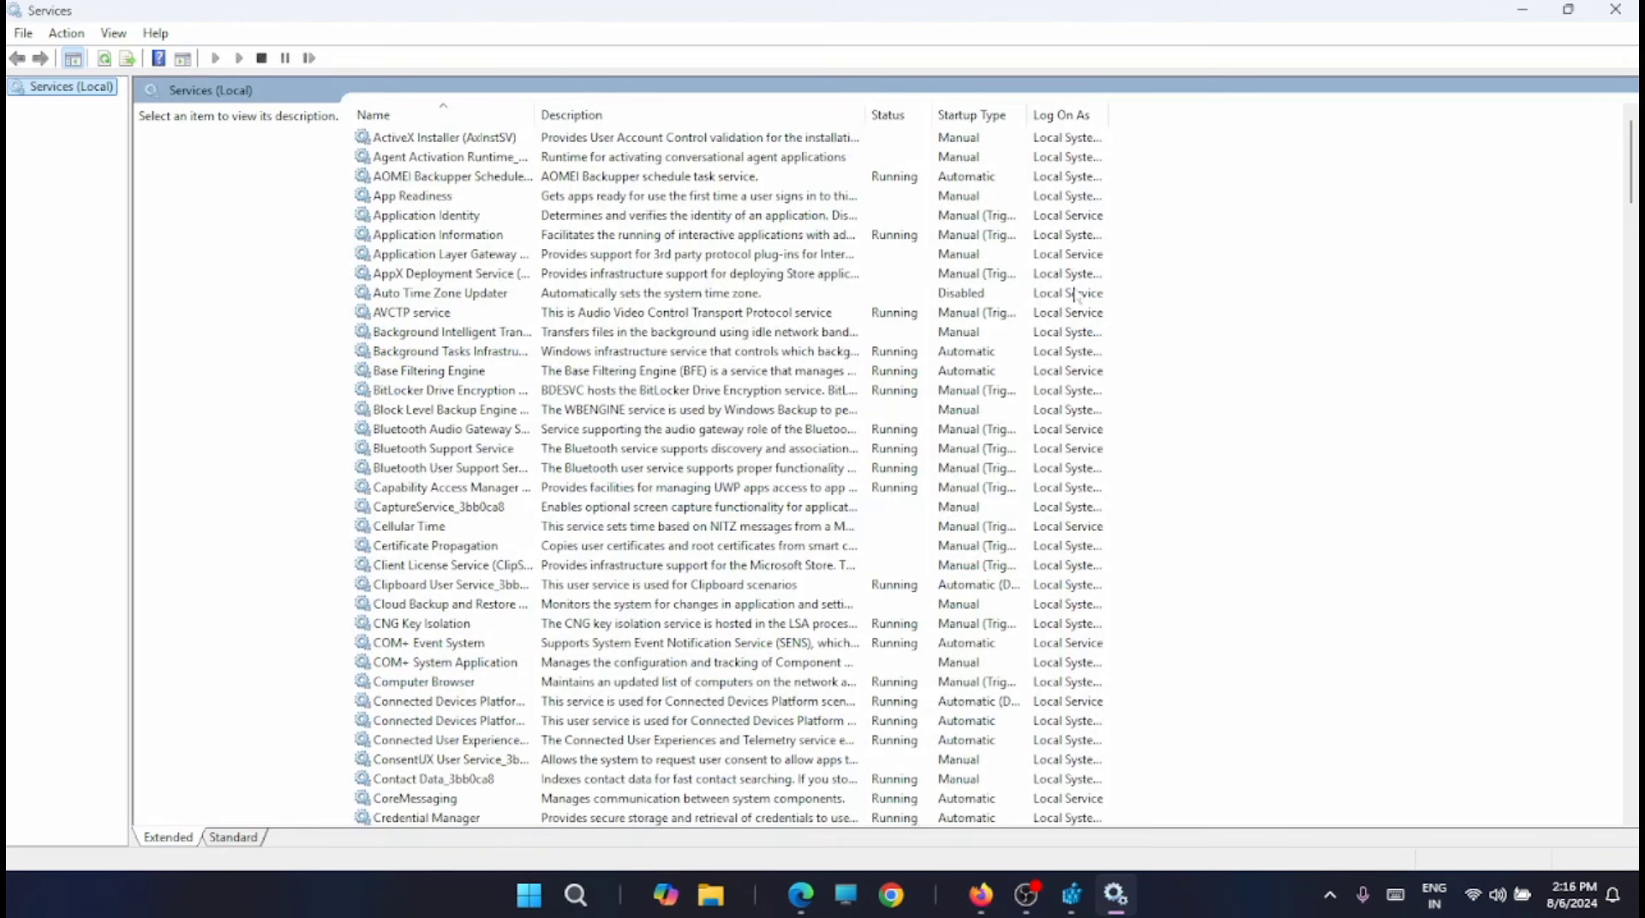
- Find the Windows Update service in the list and open its Properties dialog
scroll(427, 411, down, 1)
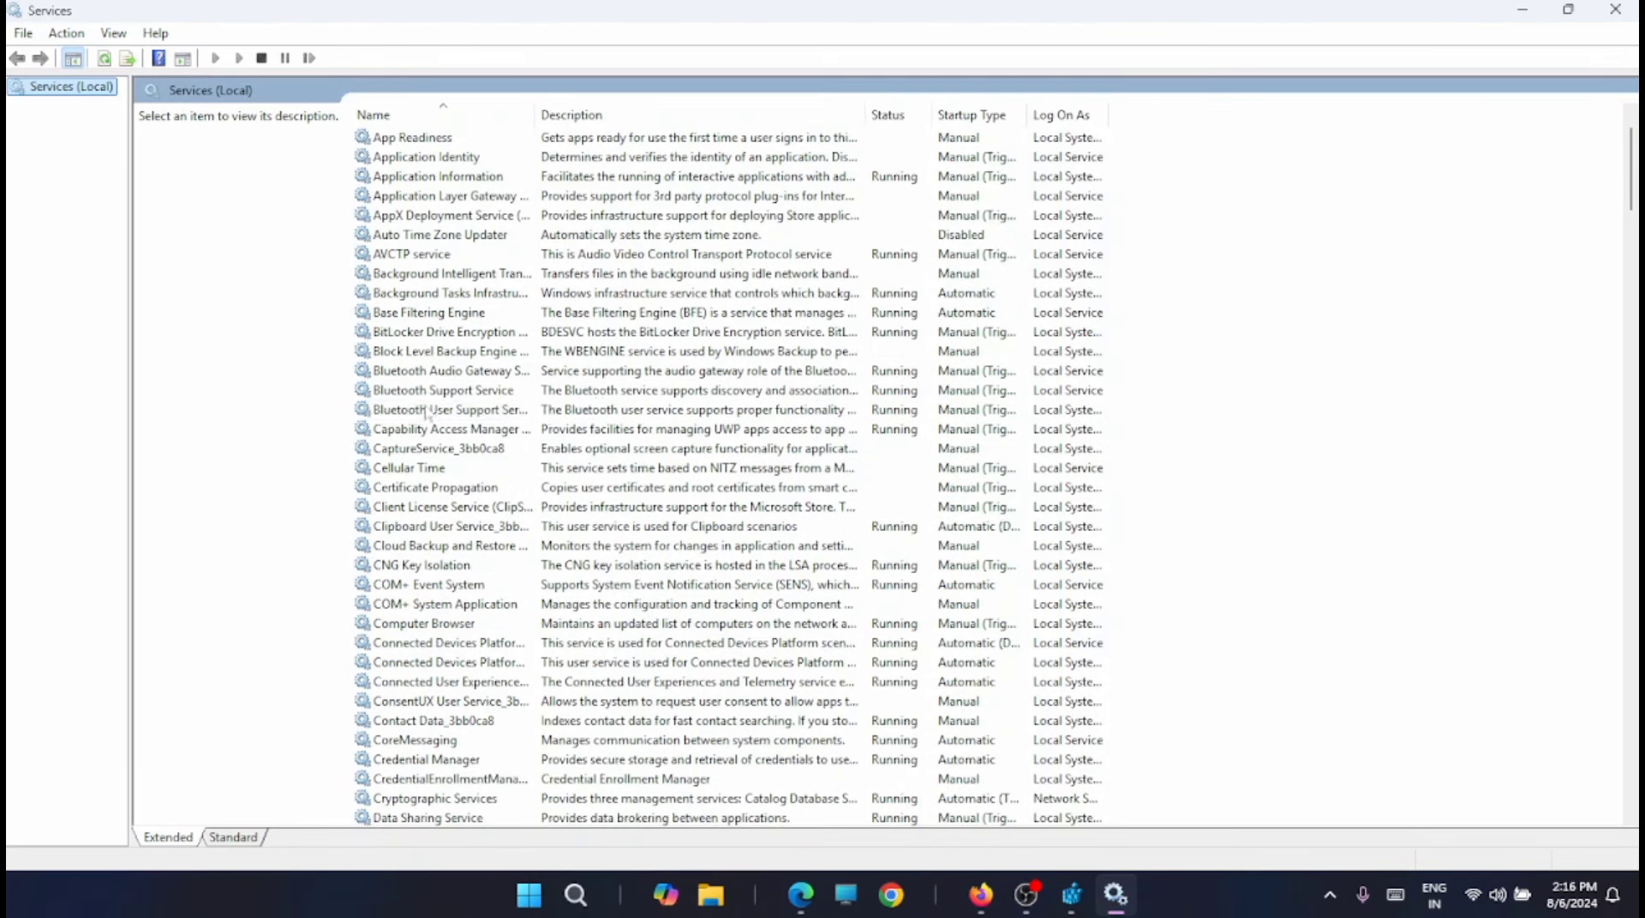
scroll(427, 411, down, 3)
click(396, 512)
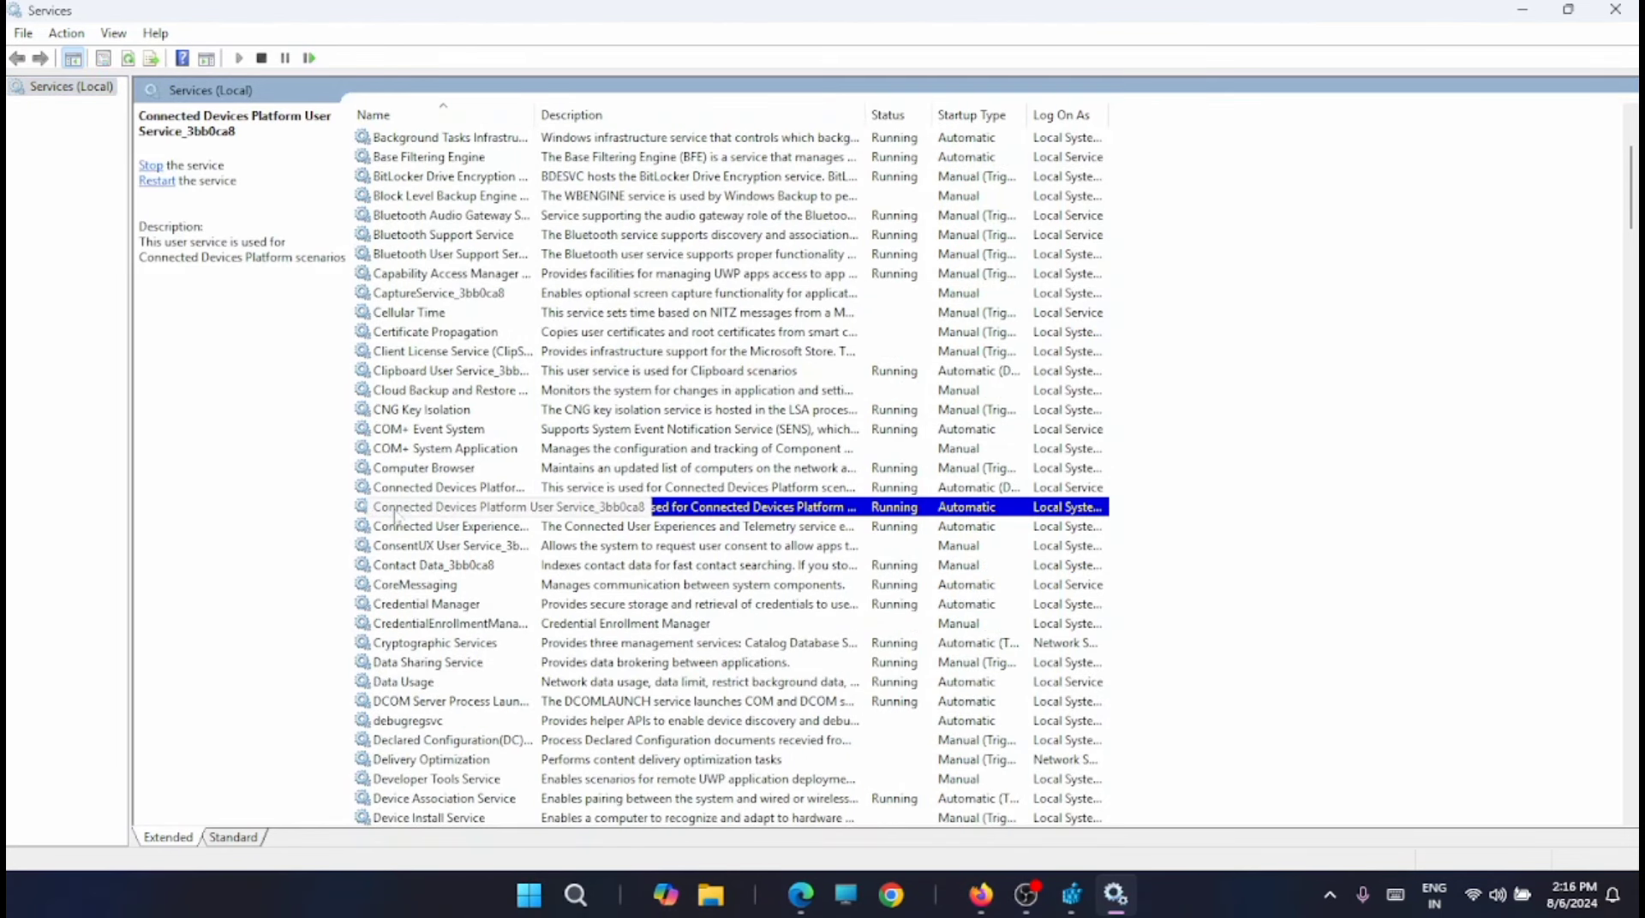
key(w)
scroll(505, 507, down, 1)
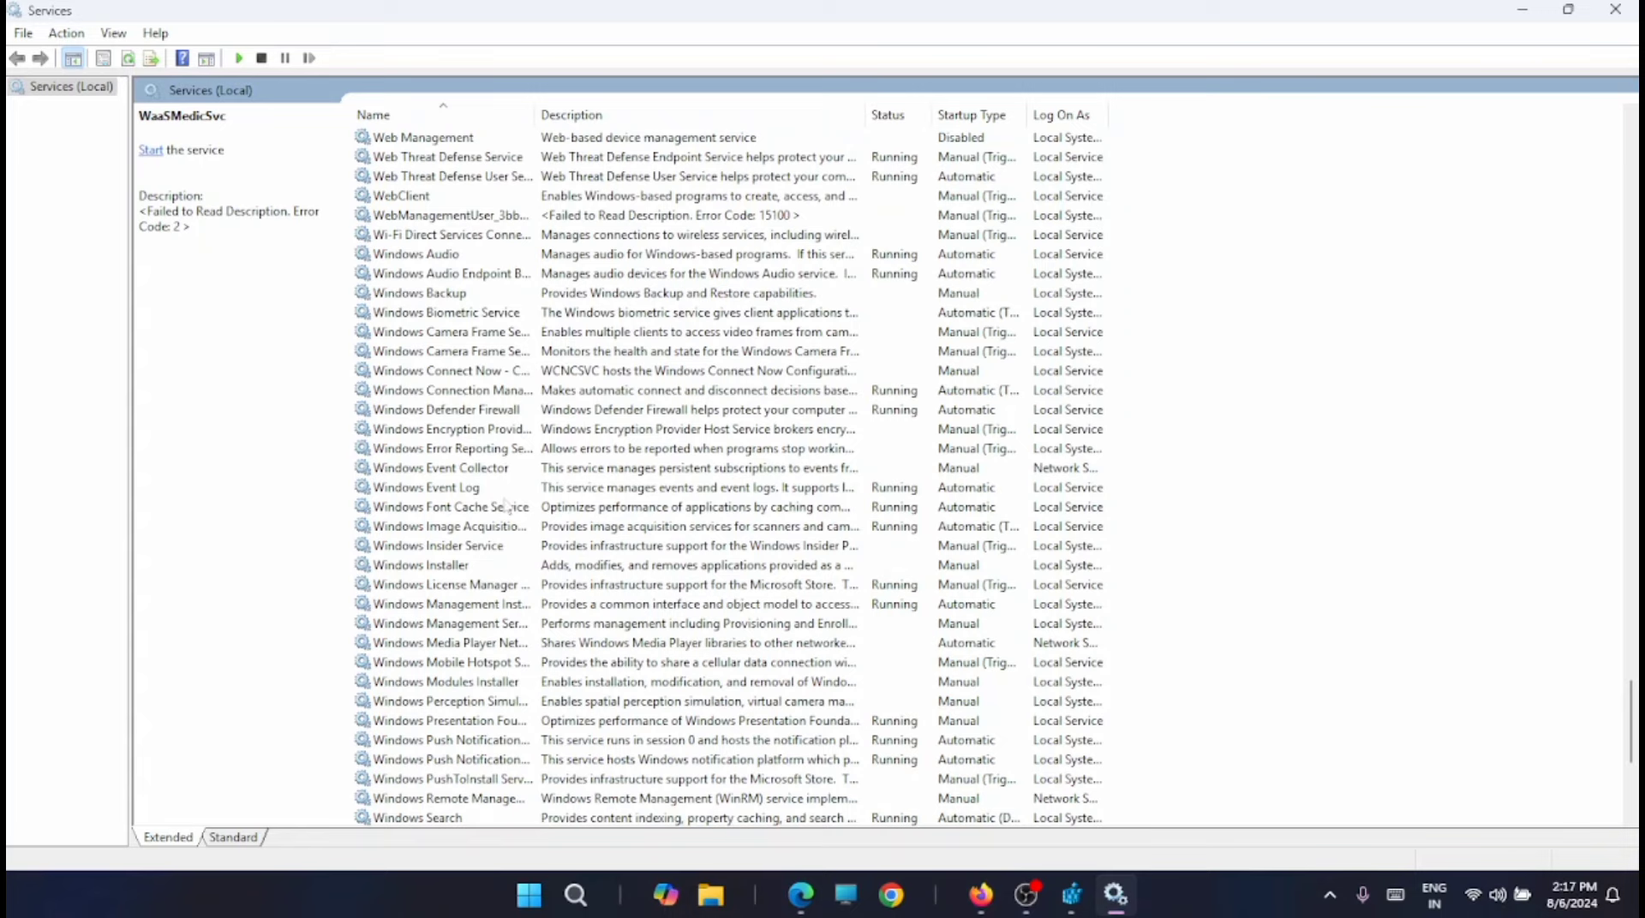
scroll(505, 507, down, 3)
click(440, 724)
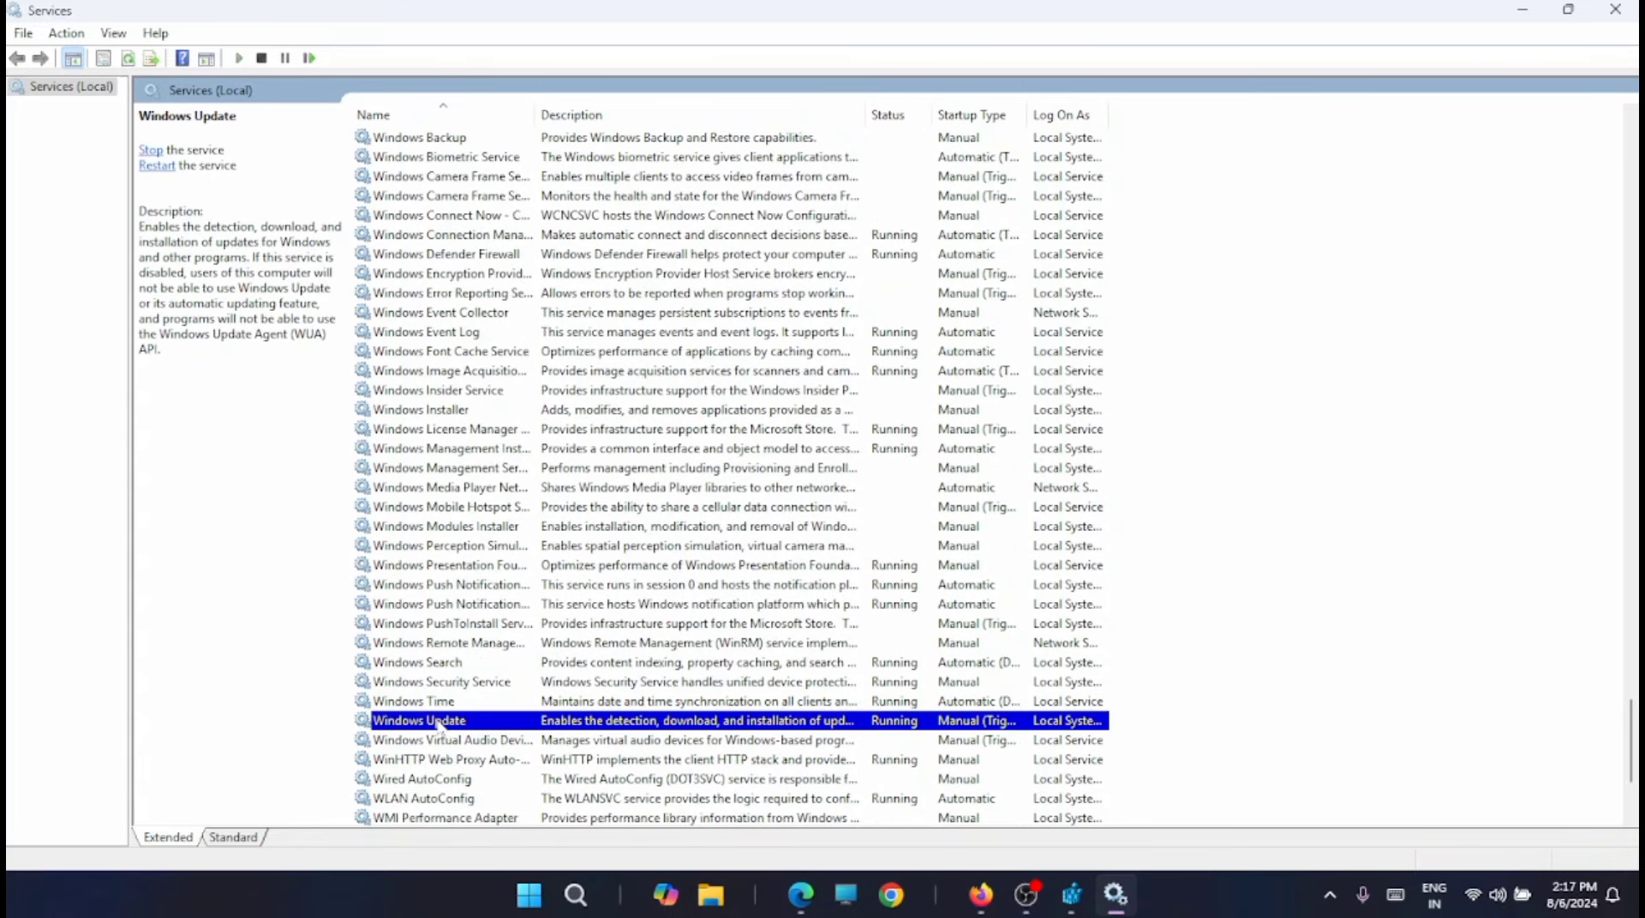
right_click(439, 724)
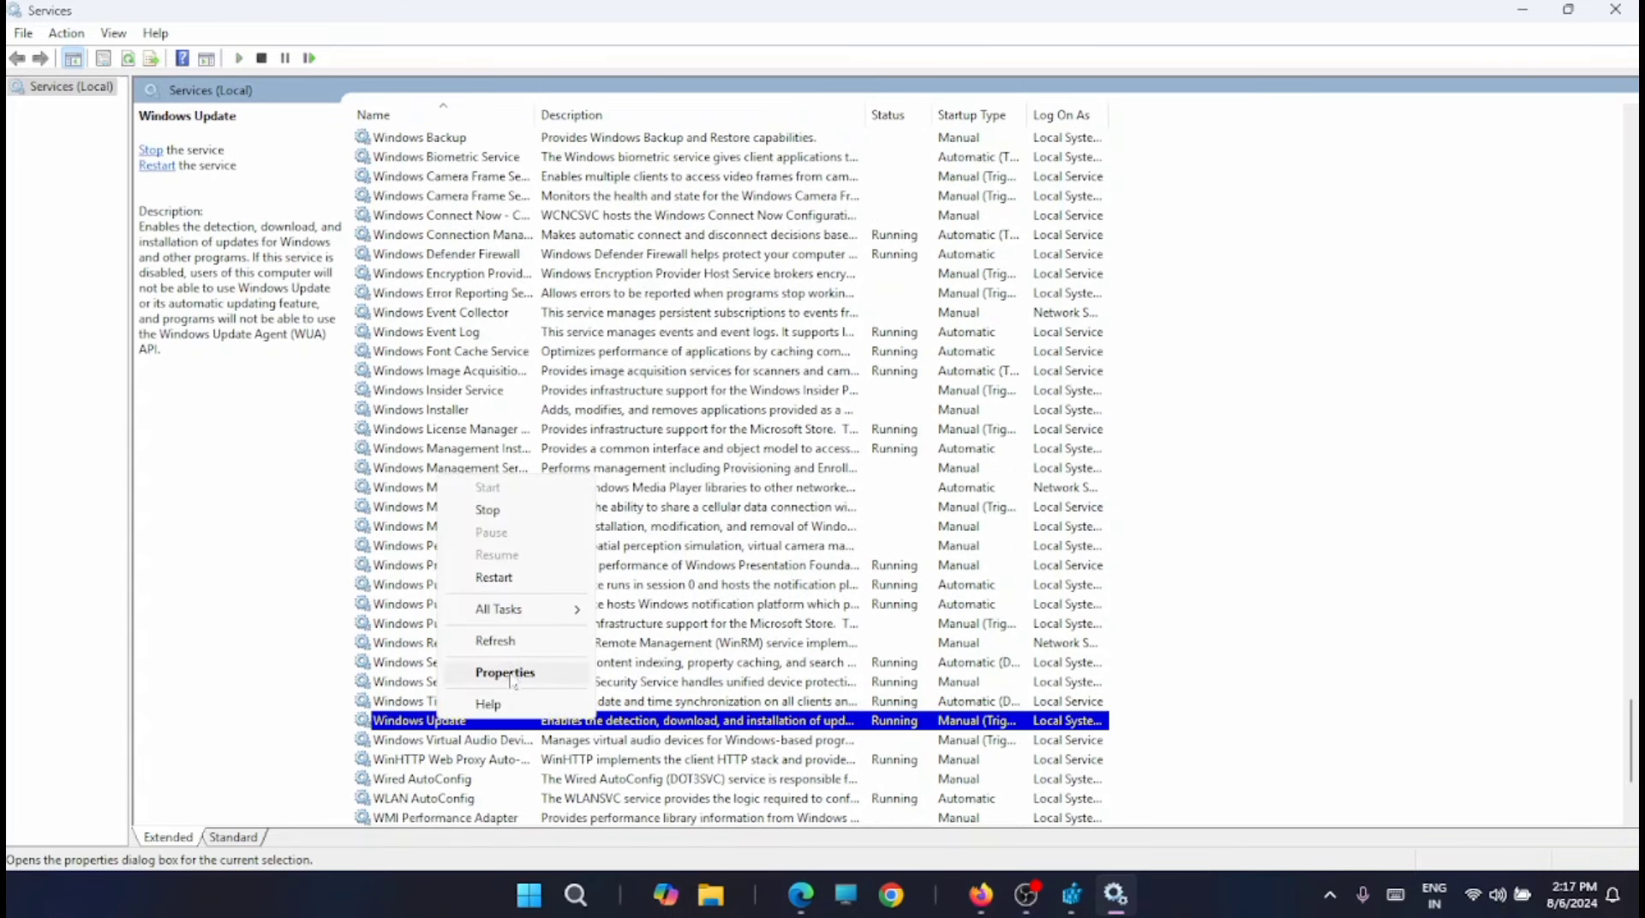
click(514, 674)
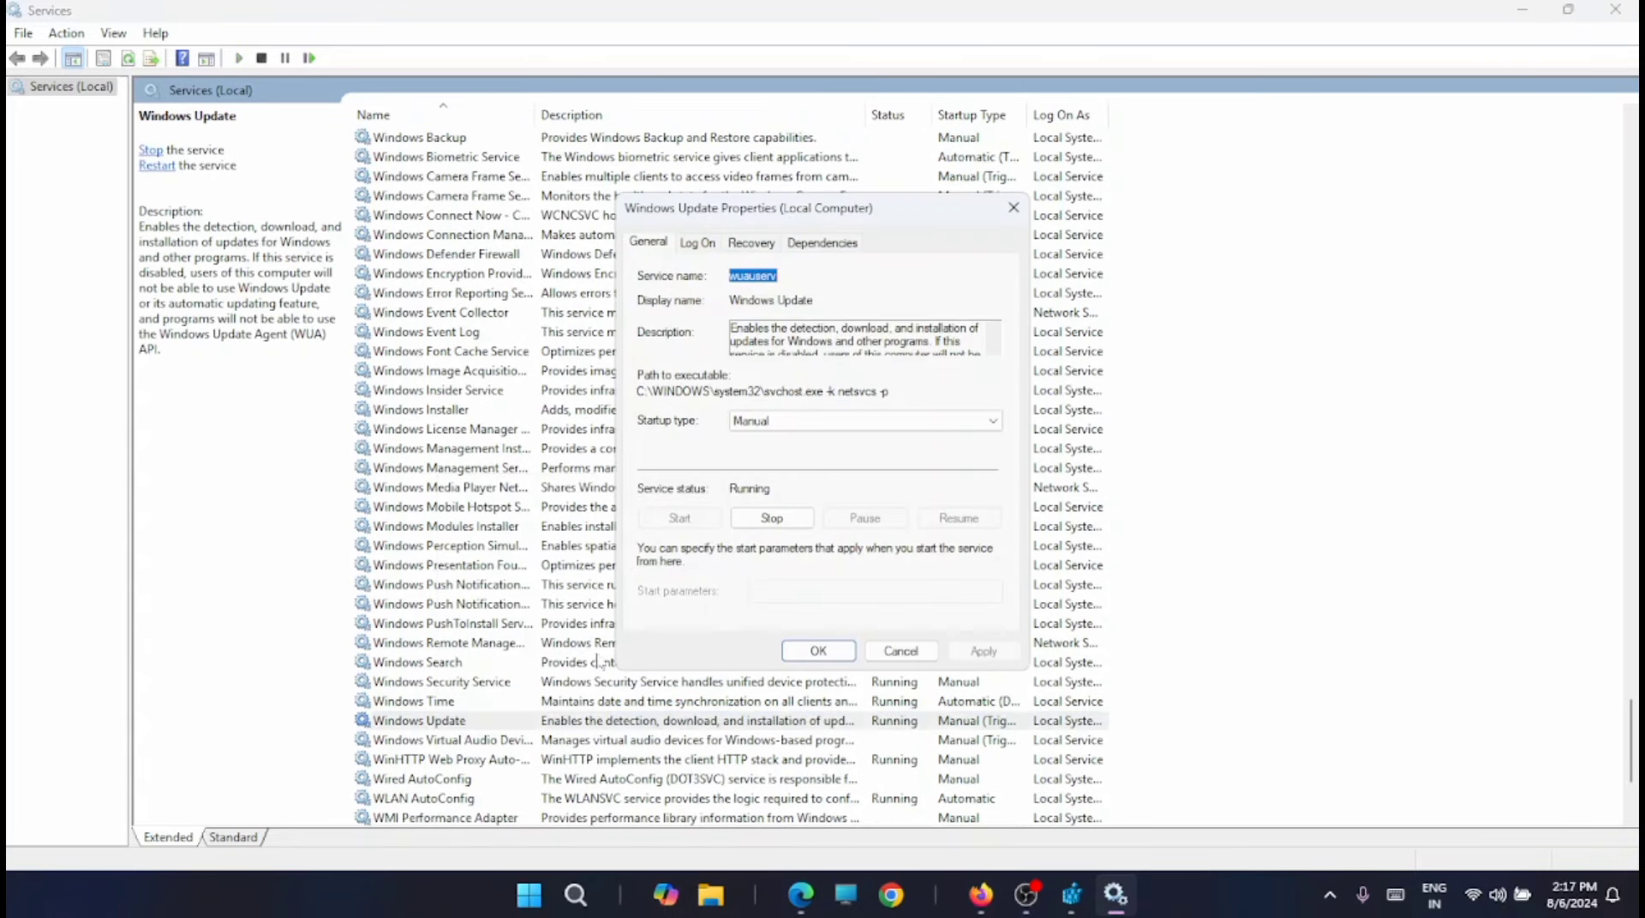
- Set Windows Update's startup type to Disabled, apply, close the dialog and minimise Services
click(840, 424)
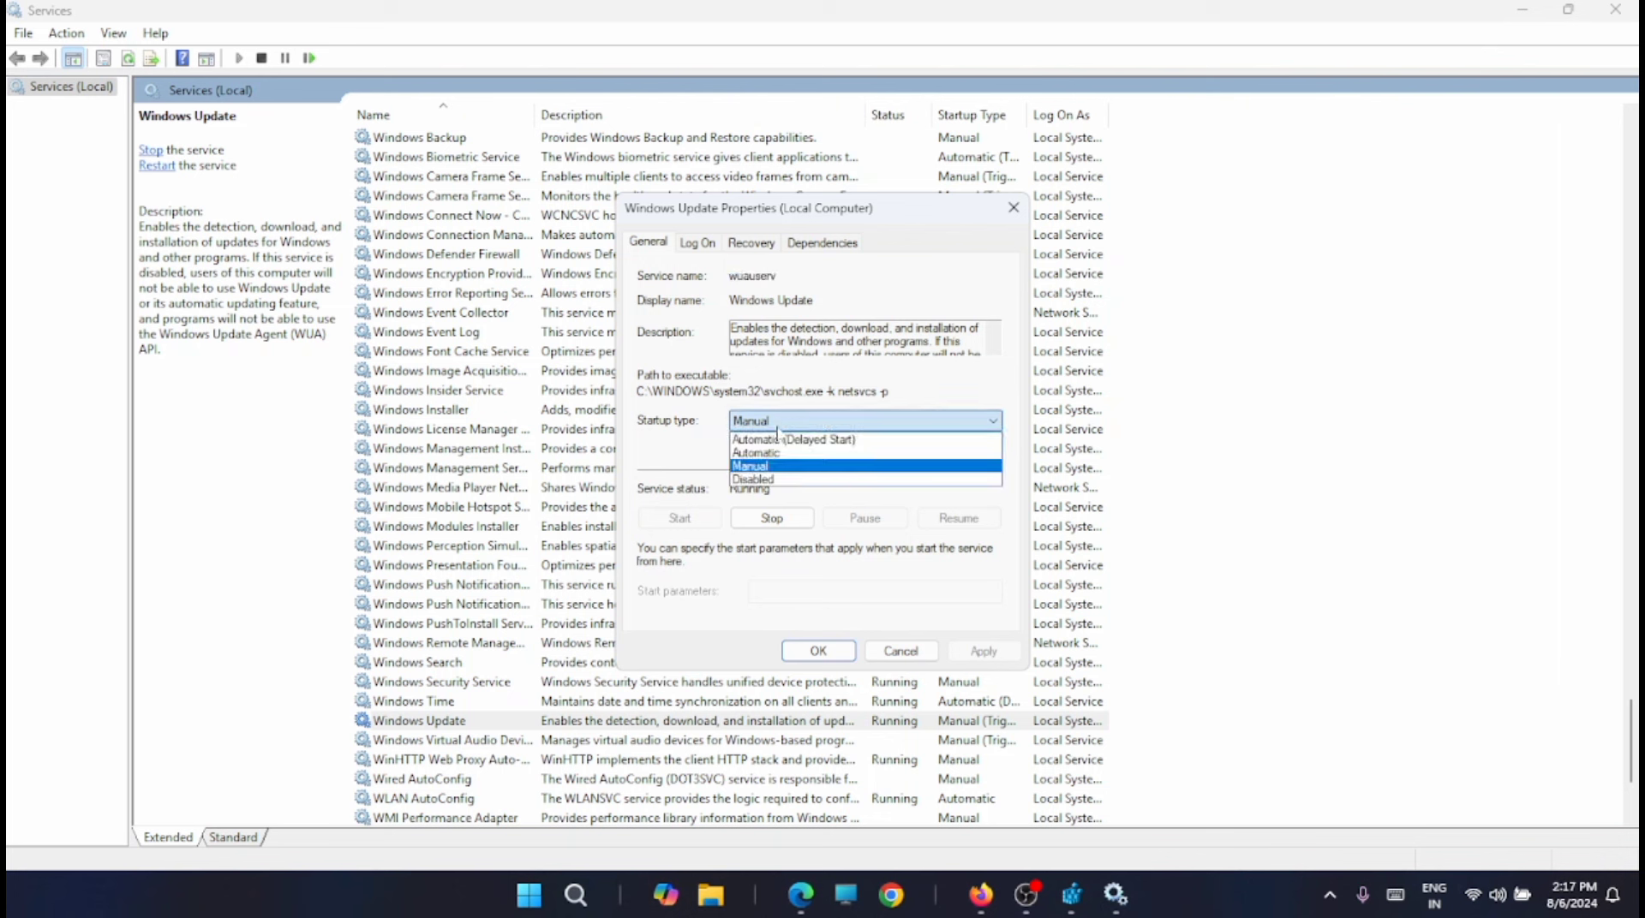
click(776, 481)
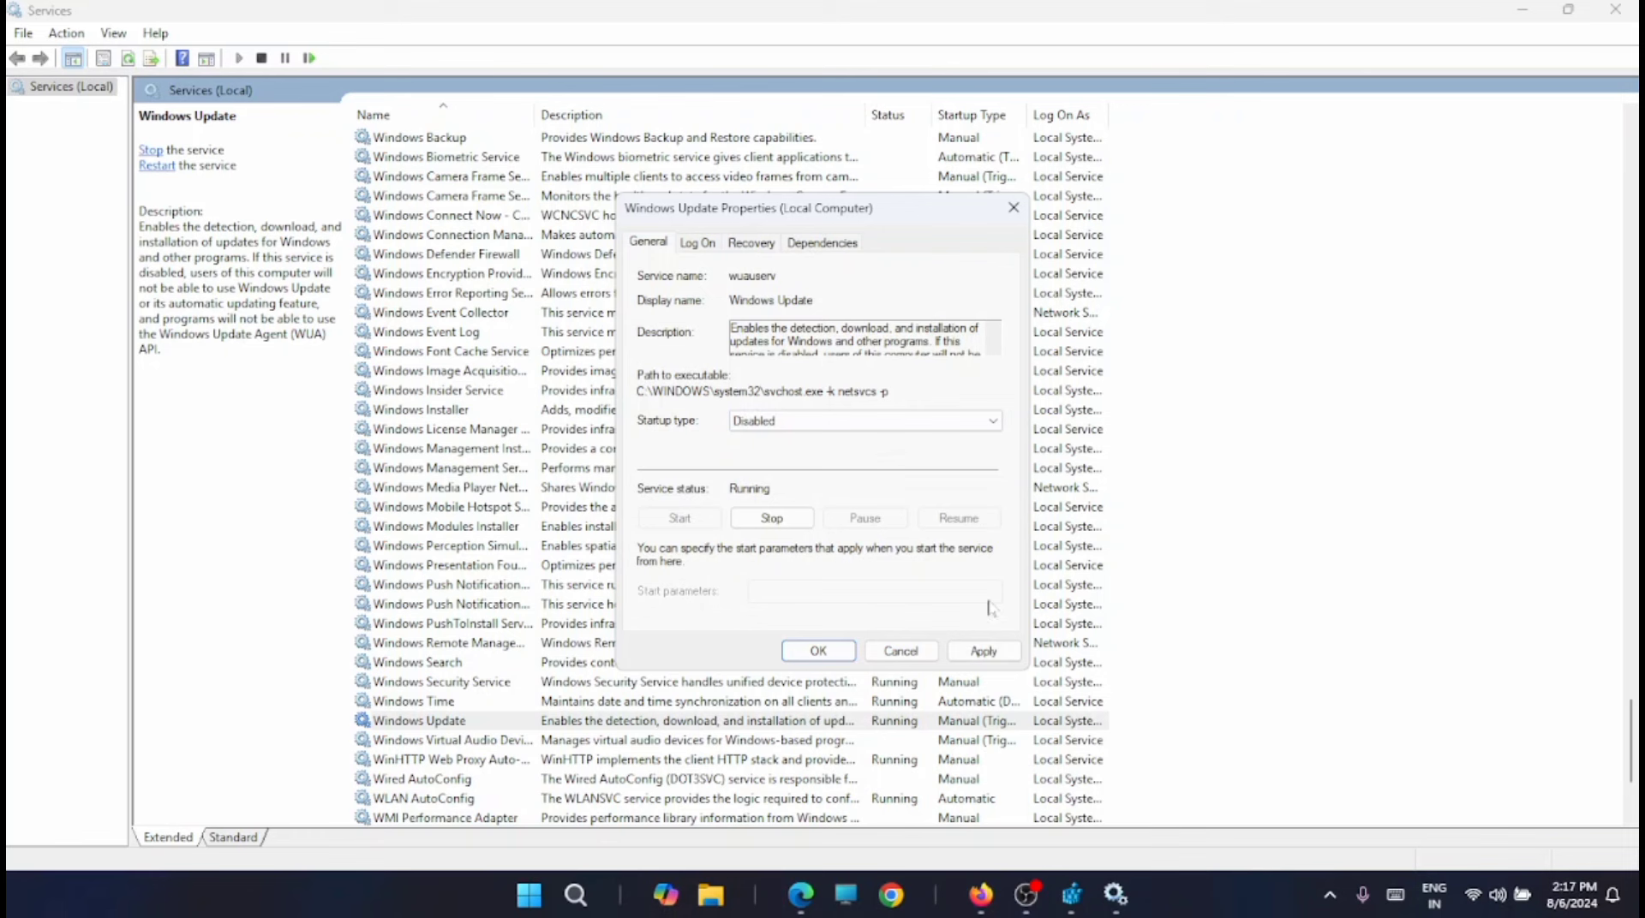
click(983, 651)
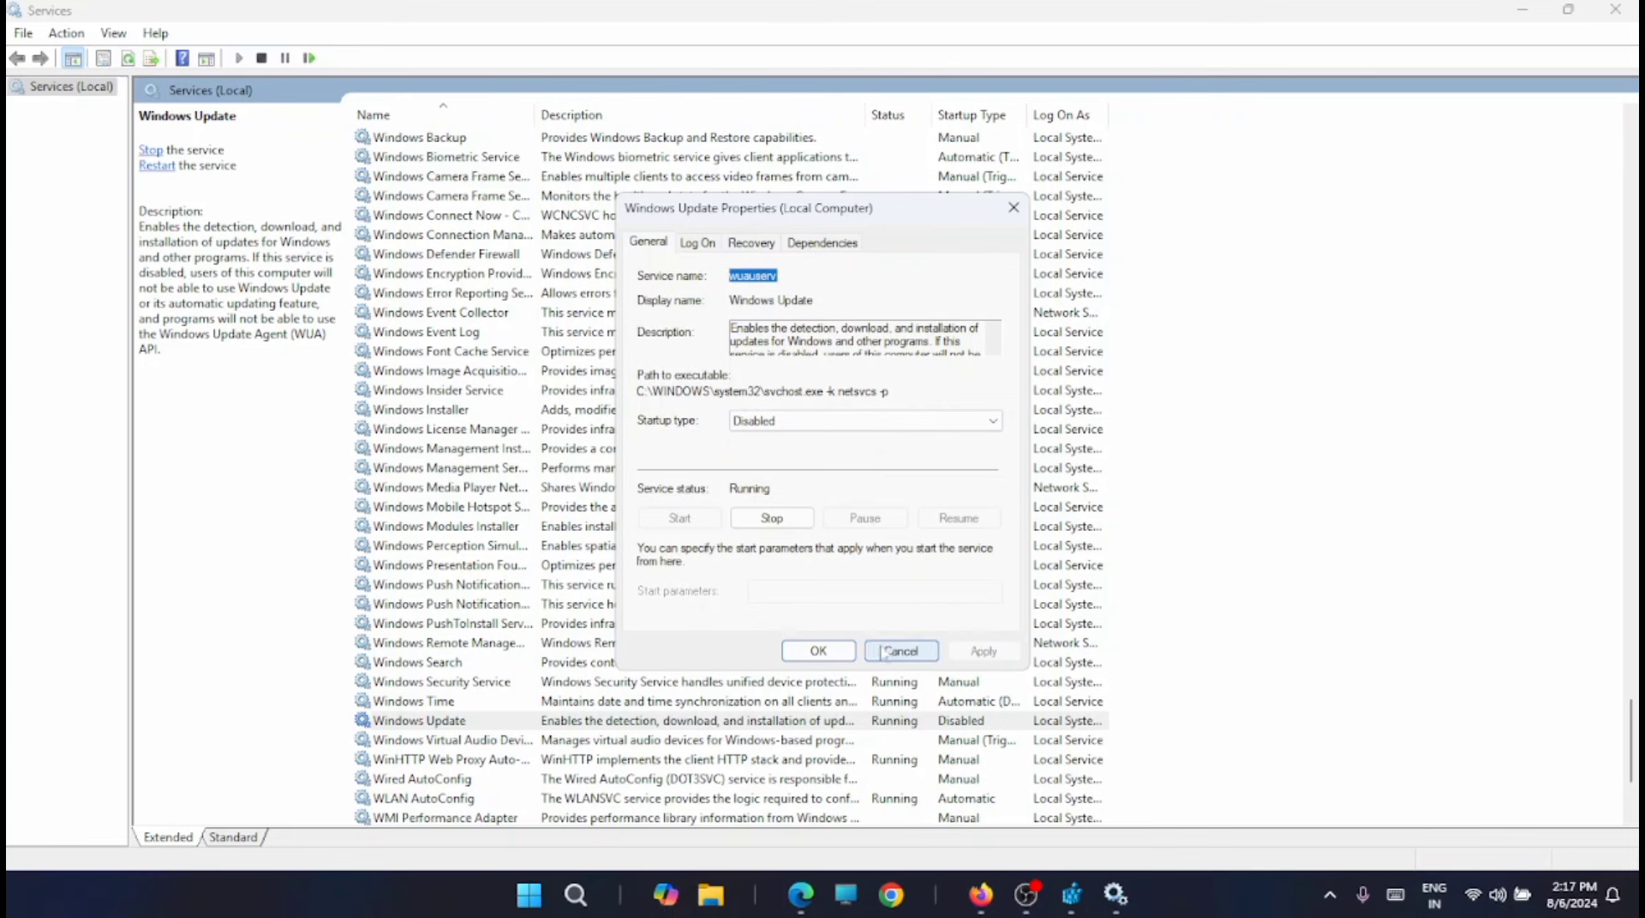
click(818, 651)
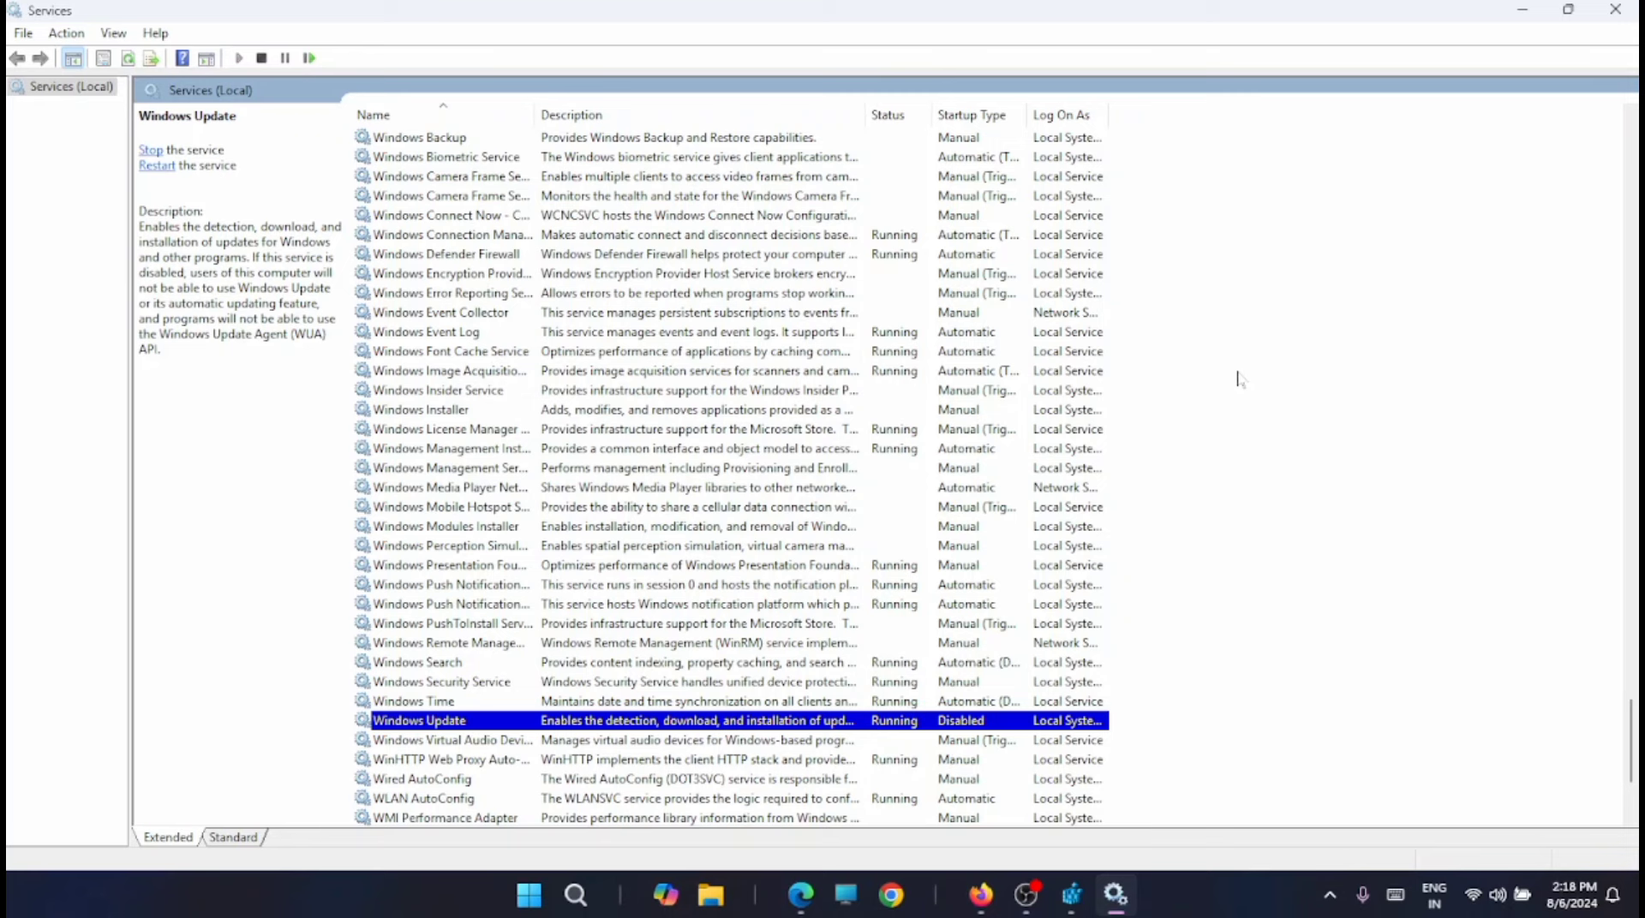
click(1530, 12)
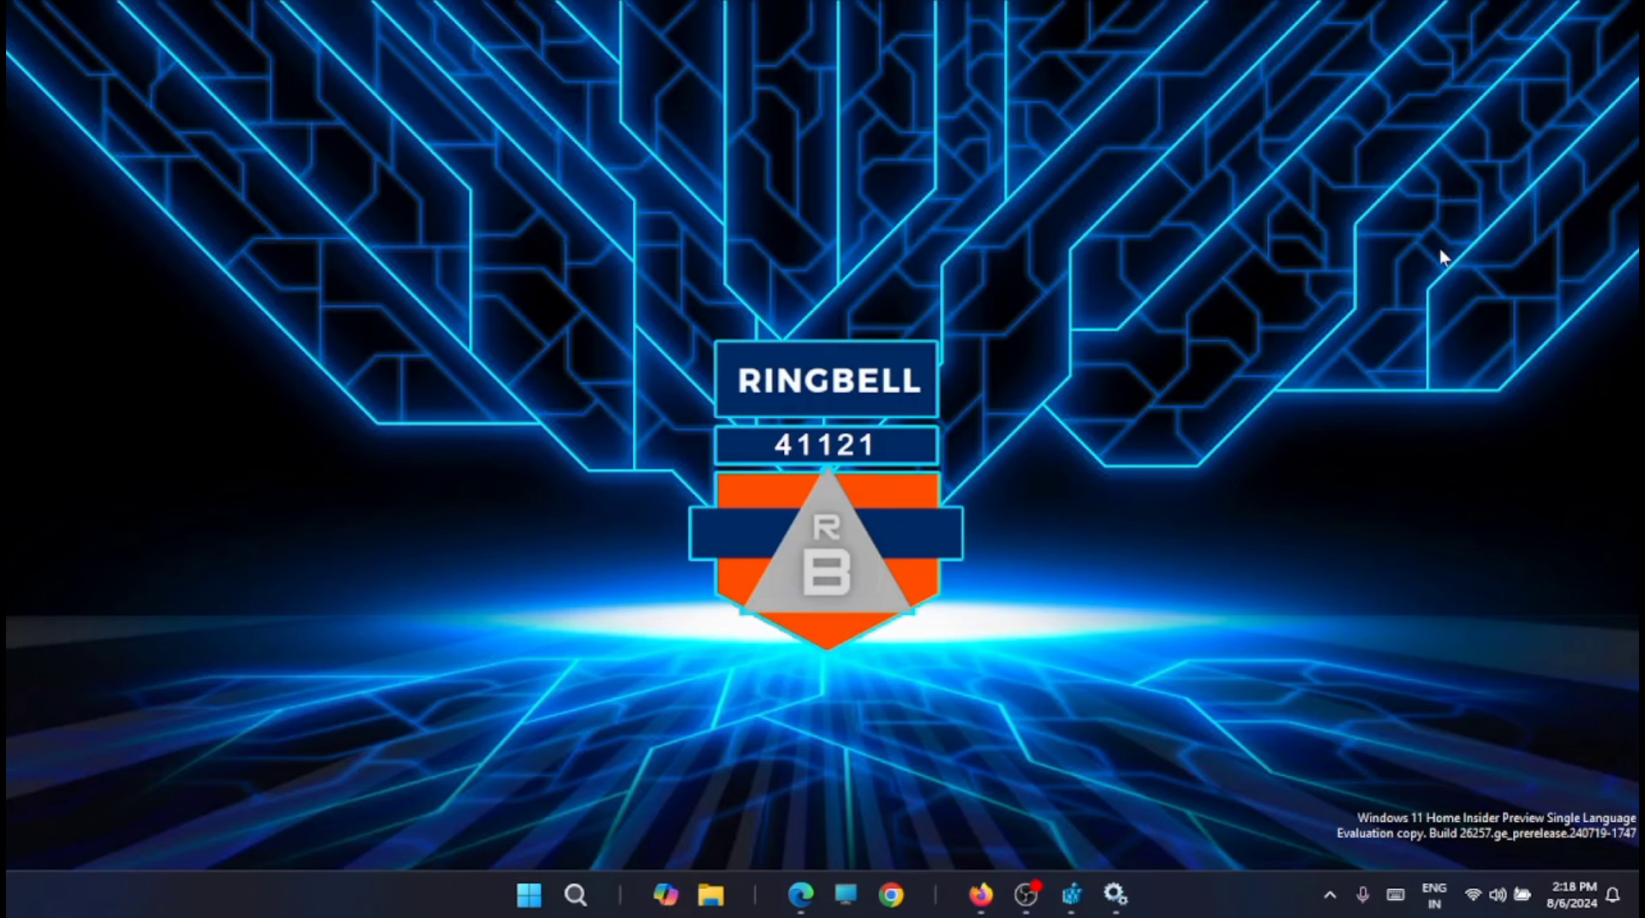